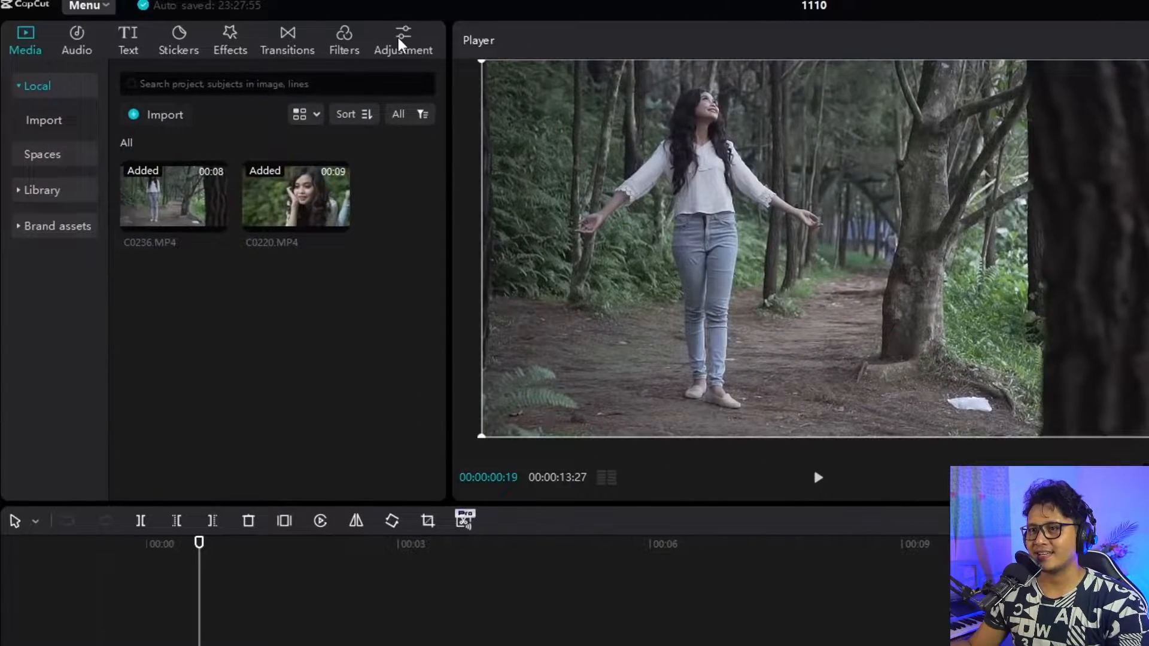
# Open the LUT section of the adjustment library
pyautogui.click(402, 42)
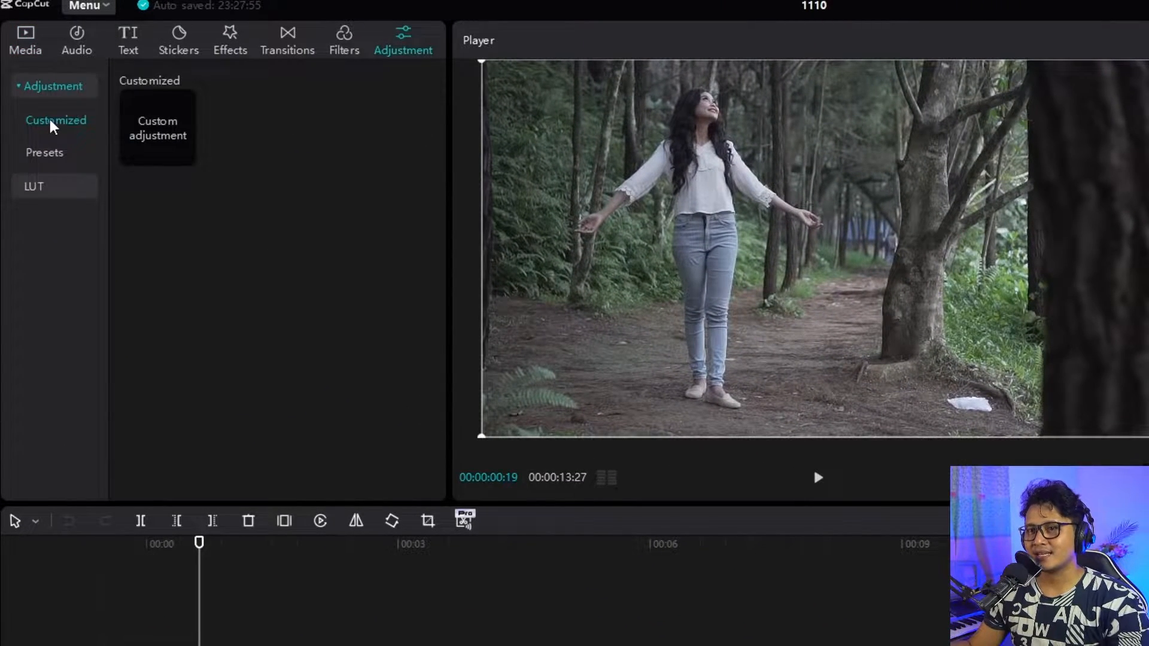
pyautogui.click(60, 152)
pyautogui.click(66, 130)
pyautogui.click(58, 158)
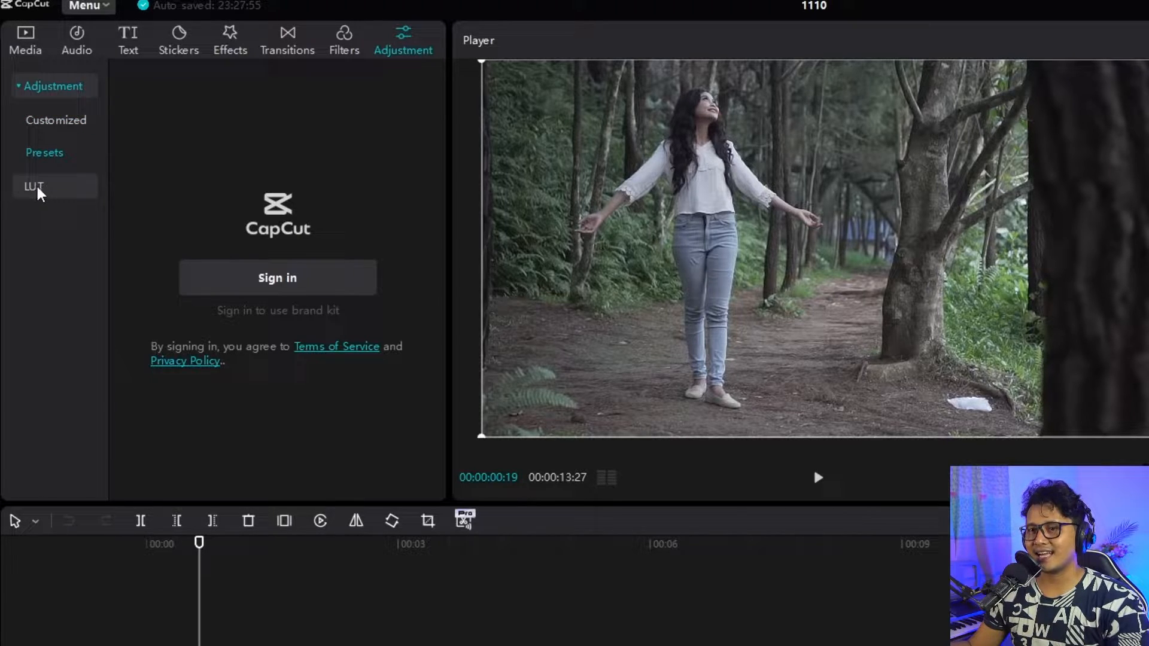
pyautogui.click(38, 193)
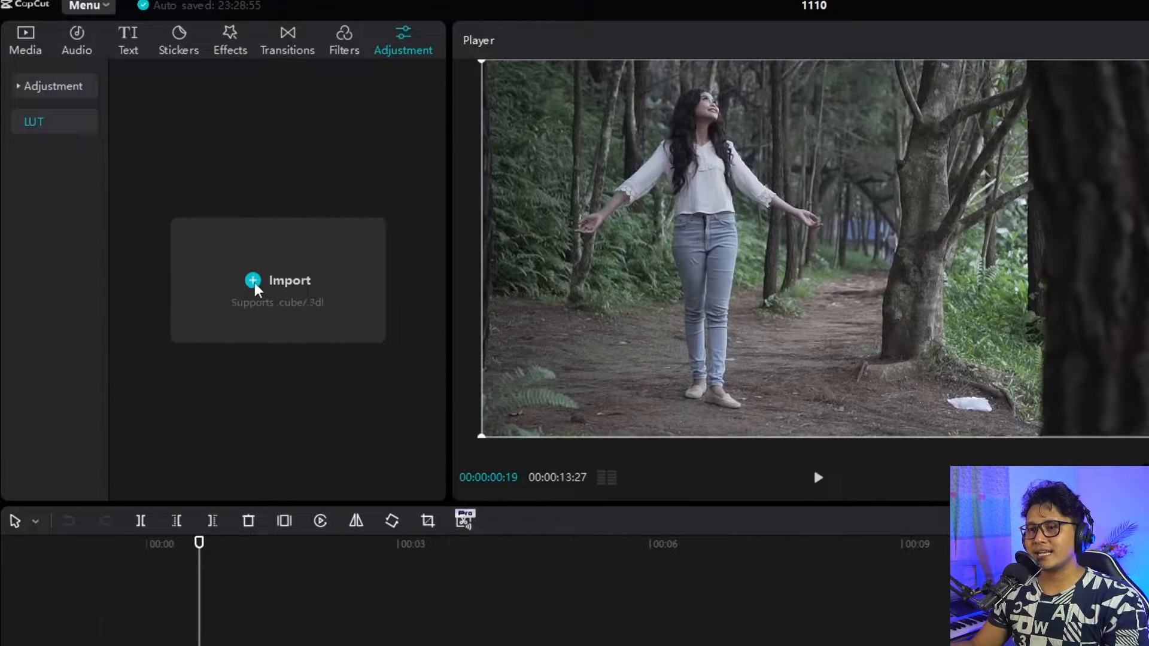
# Import the LUT file U-SONY-S-LOG2-V1-LTR.cube from the Sony S-Log2 folder of the GVLLOM LUT PACK
pyautogui.click(256, 286)
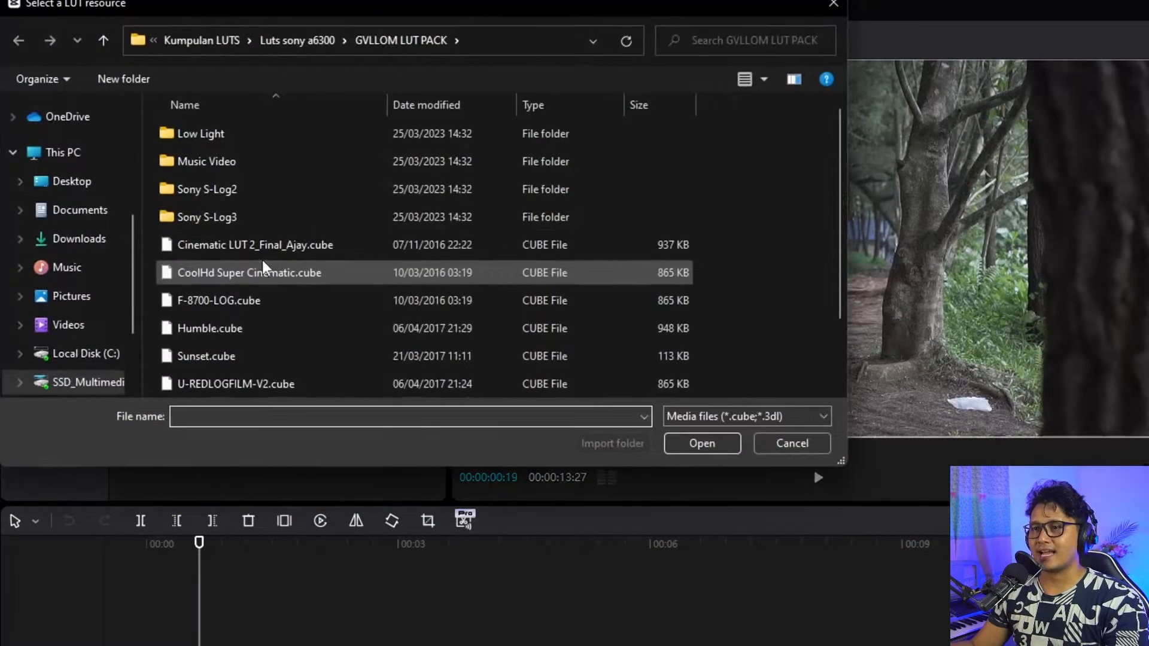
pyautogui.scroll(-1, 335, 224)
pyautogui.scroll(1, 322, 239)
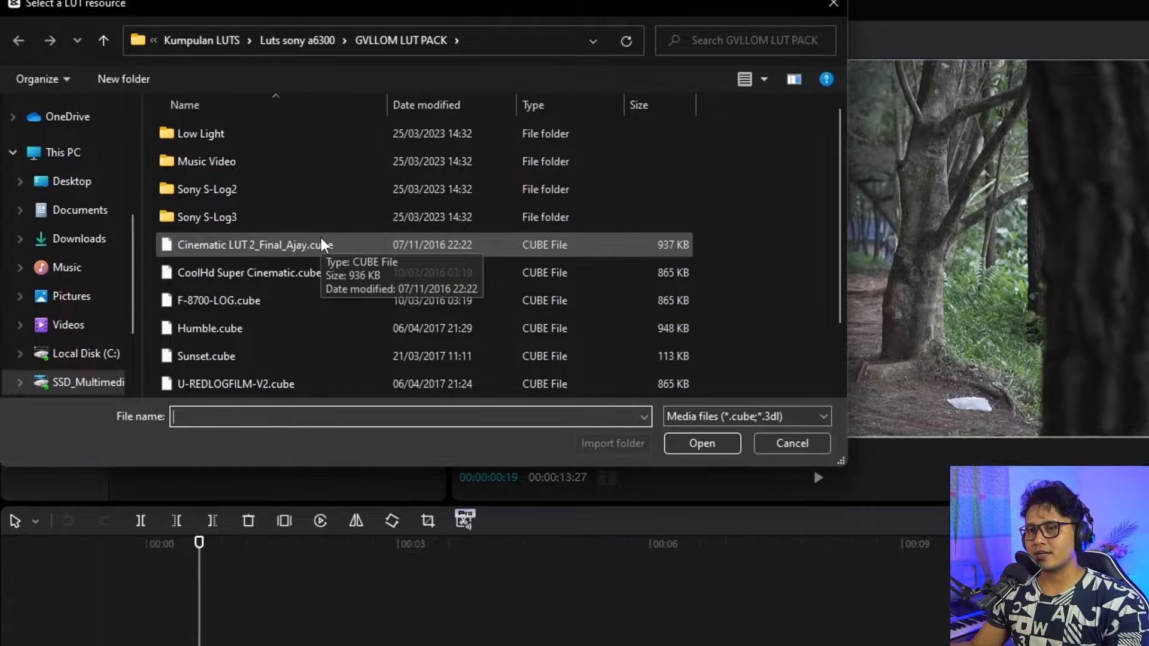
pyautogui.scroll(-1, 317, 253)
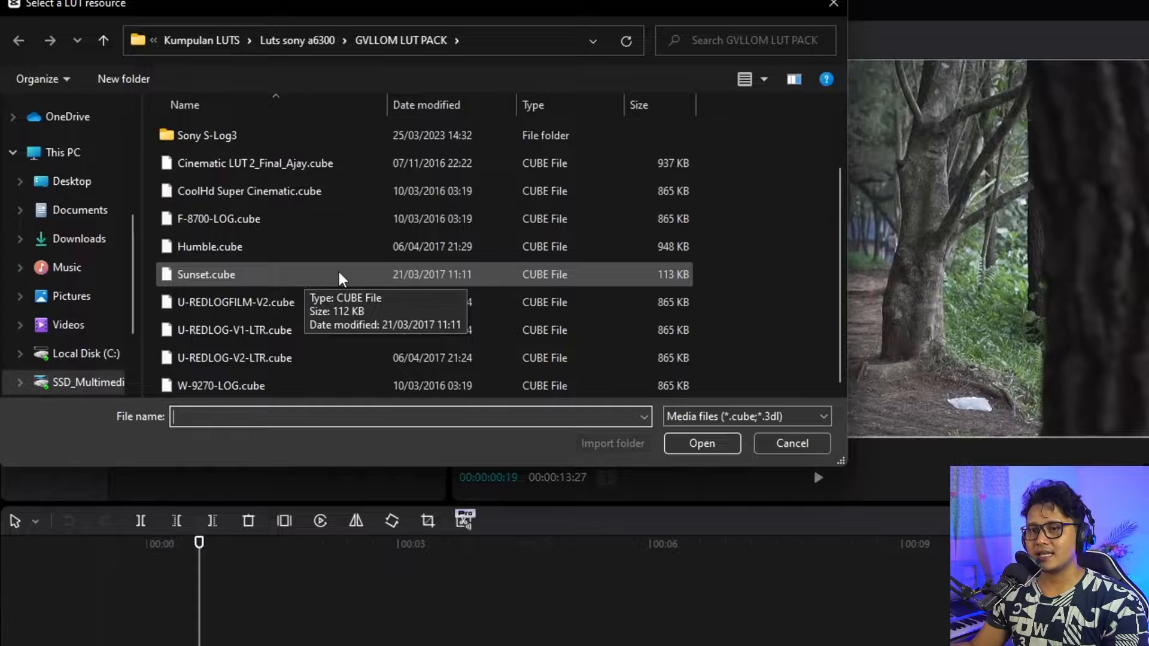
pyautogui.scroll(1, 338, 271)
pyautogui.click(311, 245)
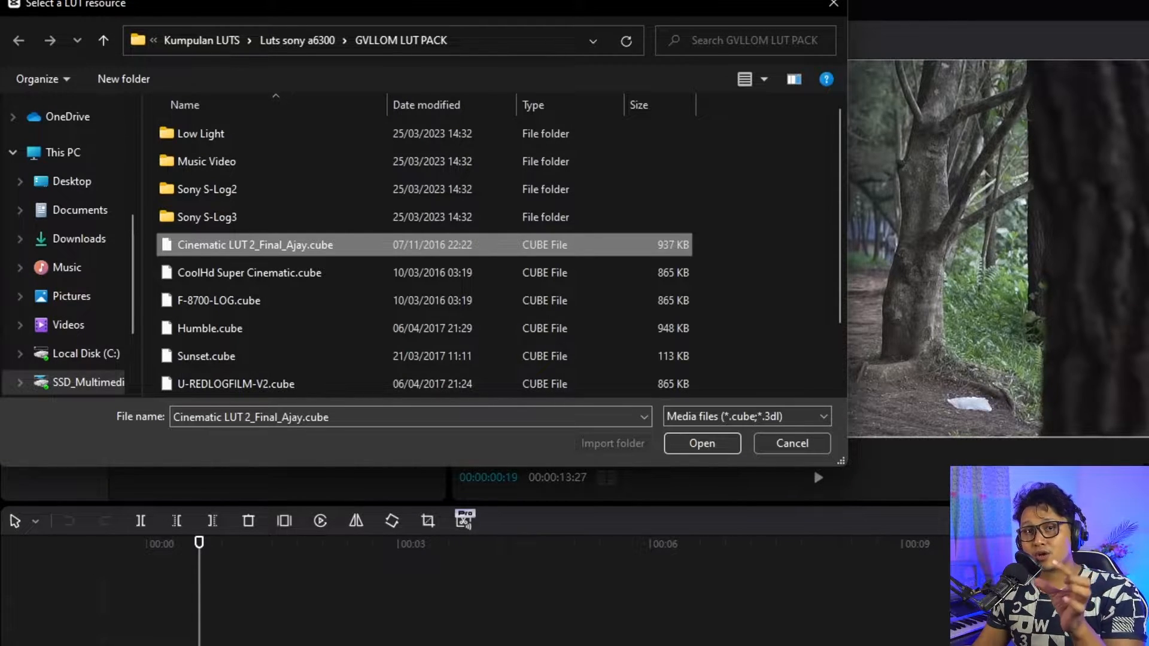
pyautogui.click(224, 188)
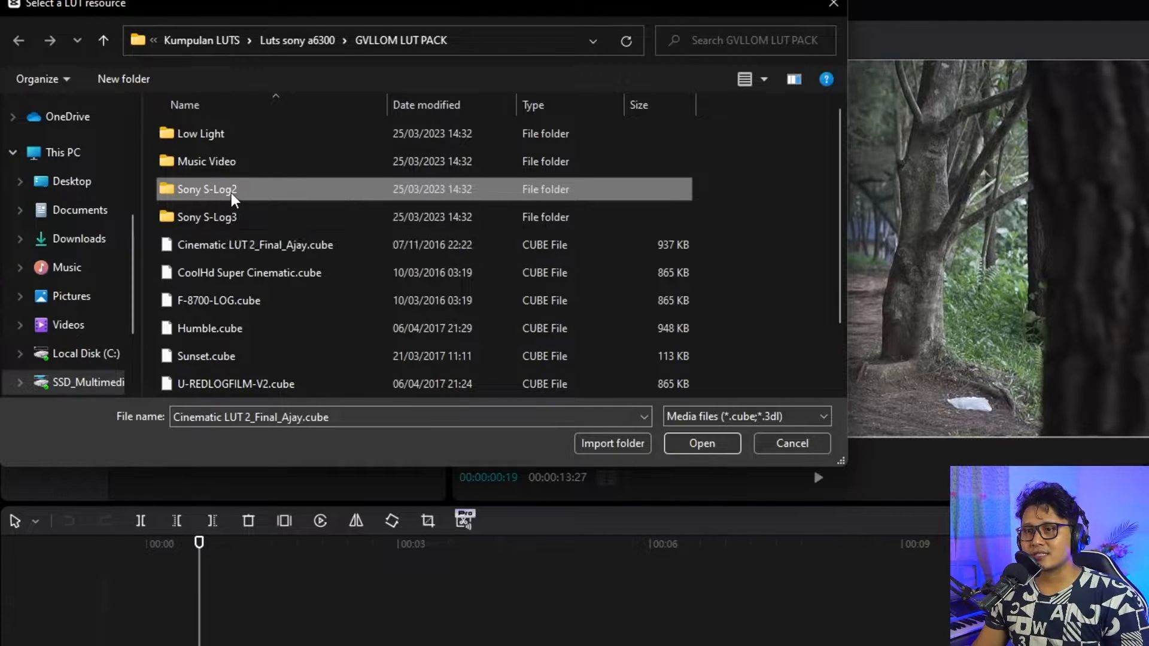
pyautogui.doubleClick(231, 192)
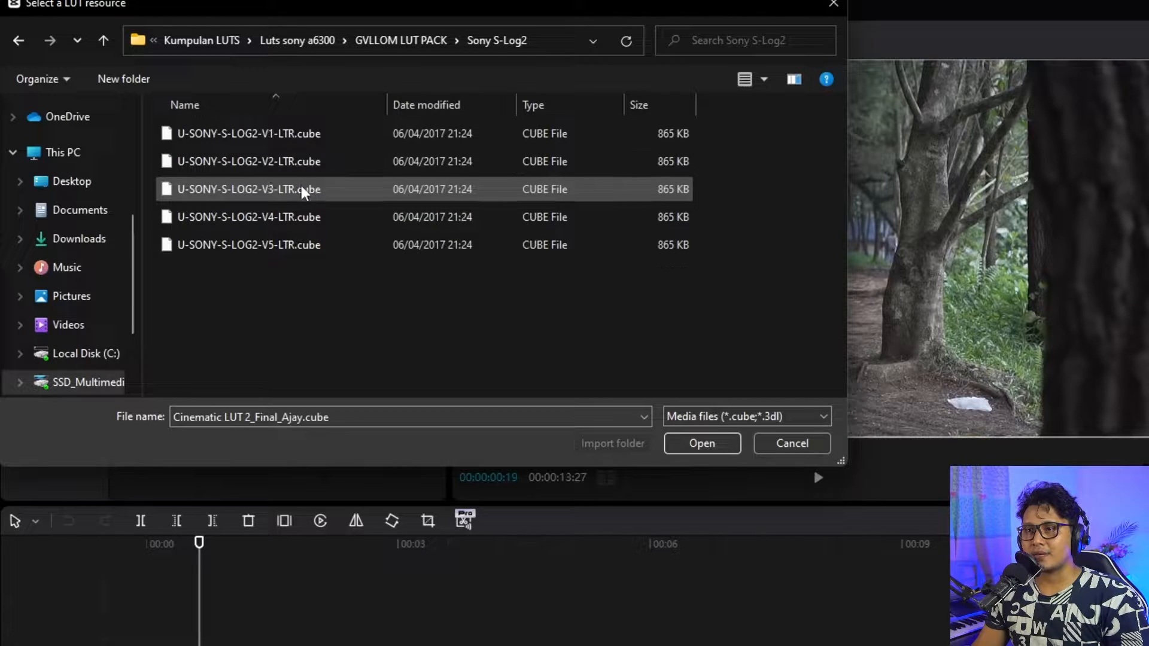
pyautogui.click(266, 134)
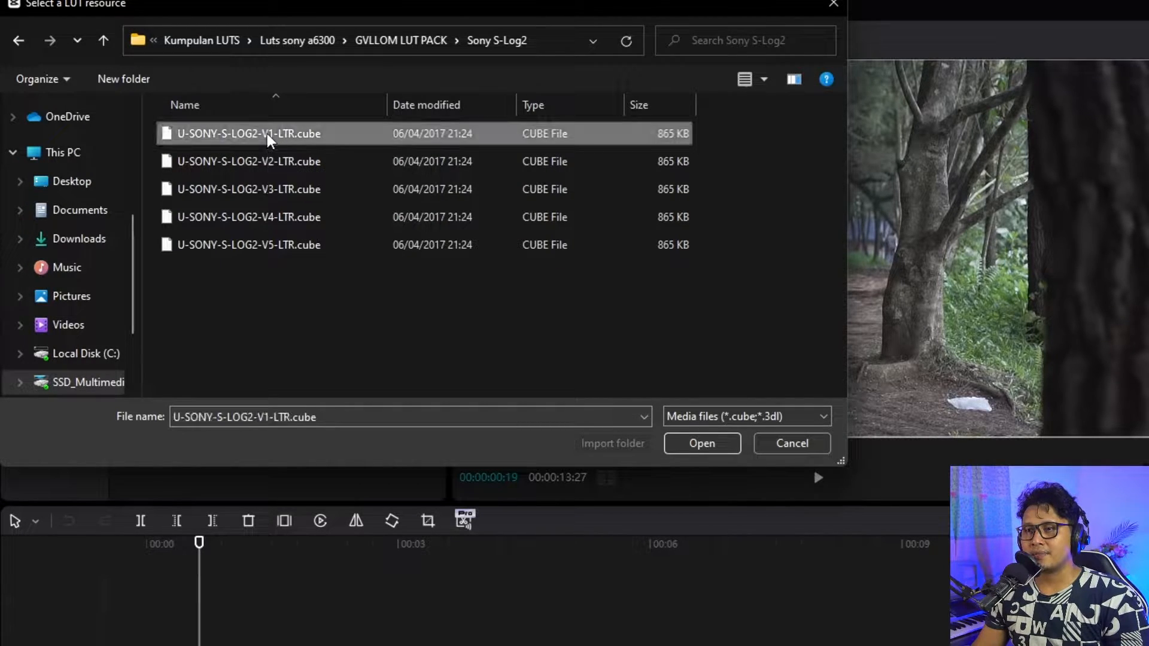
pyautogui.click(701, 447)
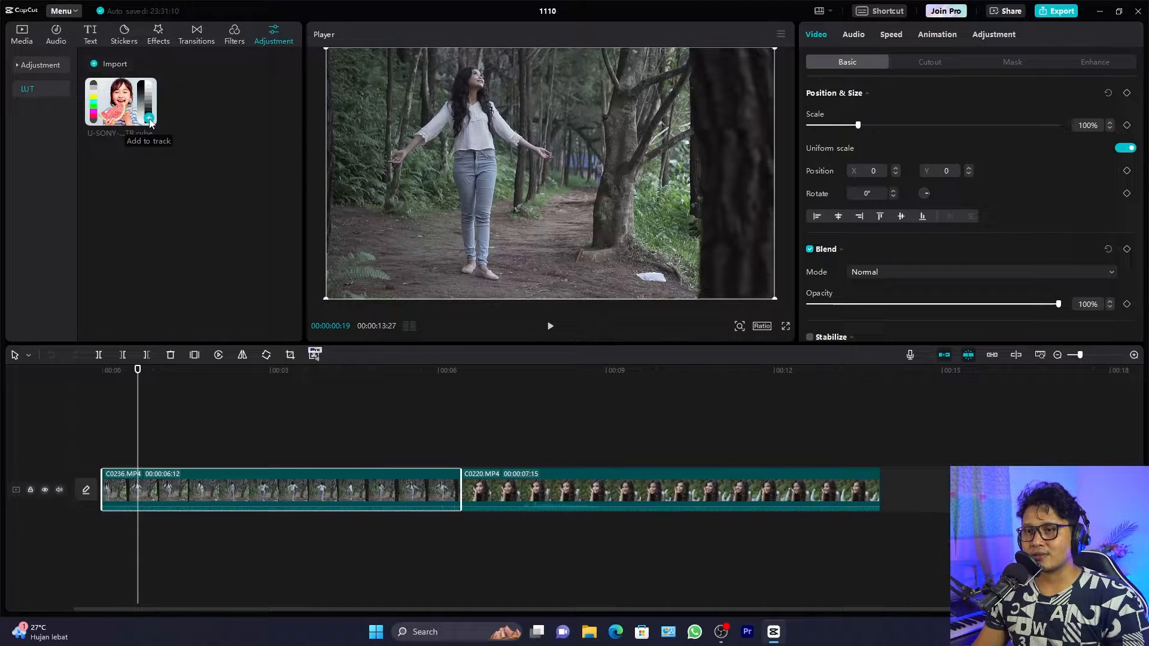
# Try adding the imported LUT to the timeline at the playhead, preview the graded clip, and undo the addition
pyautogui.click(149, 119)
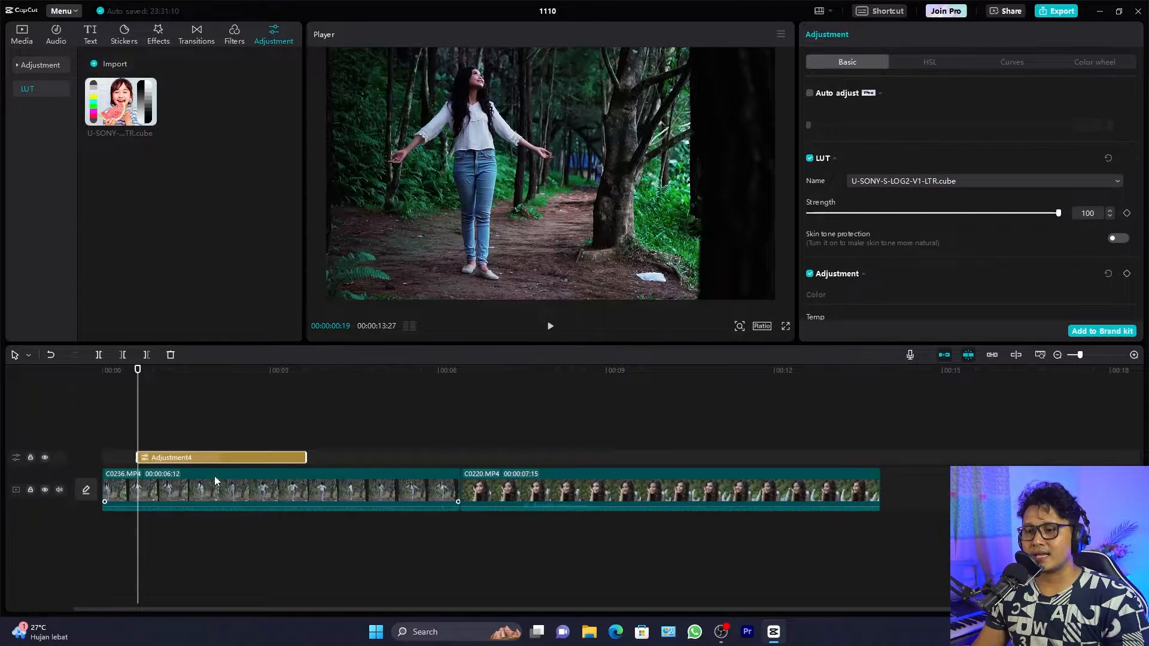
pyautogui.click(183, 368)
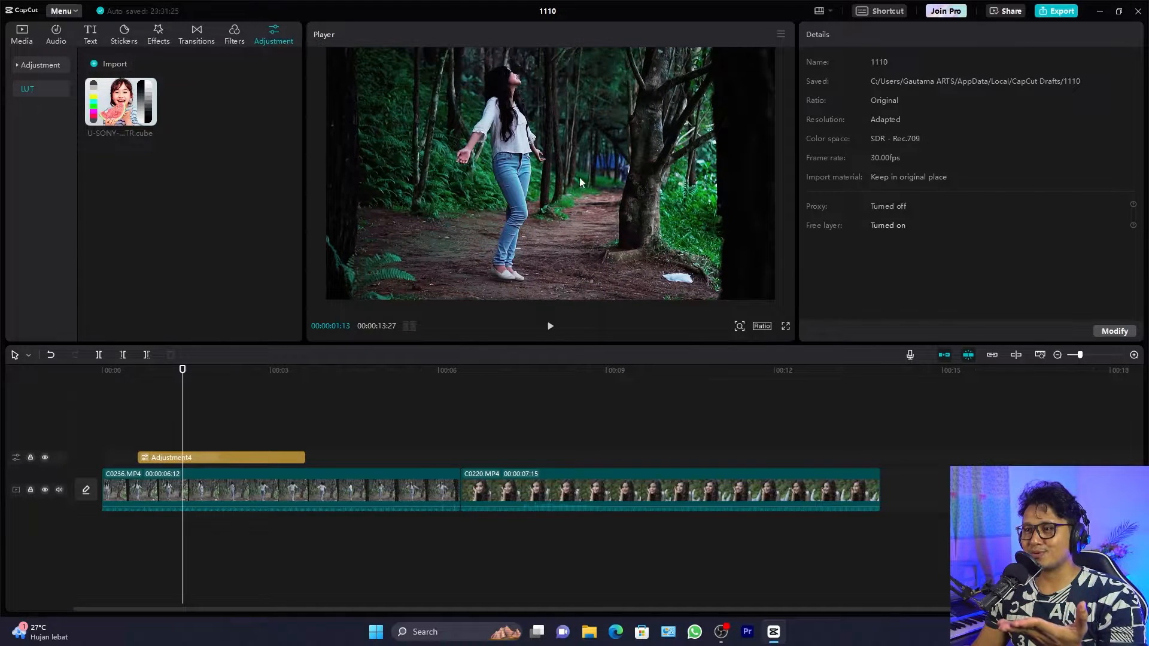
pyautogui.moveTo(182, 370); pyautogui.dragTo(177, 373)
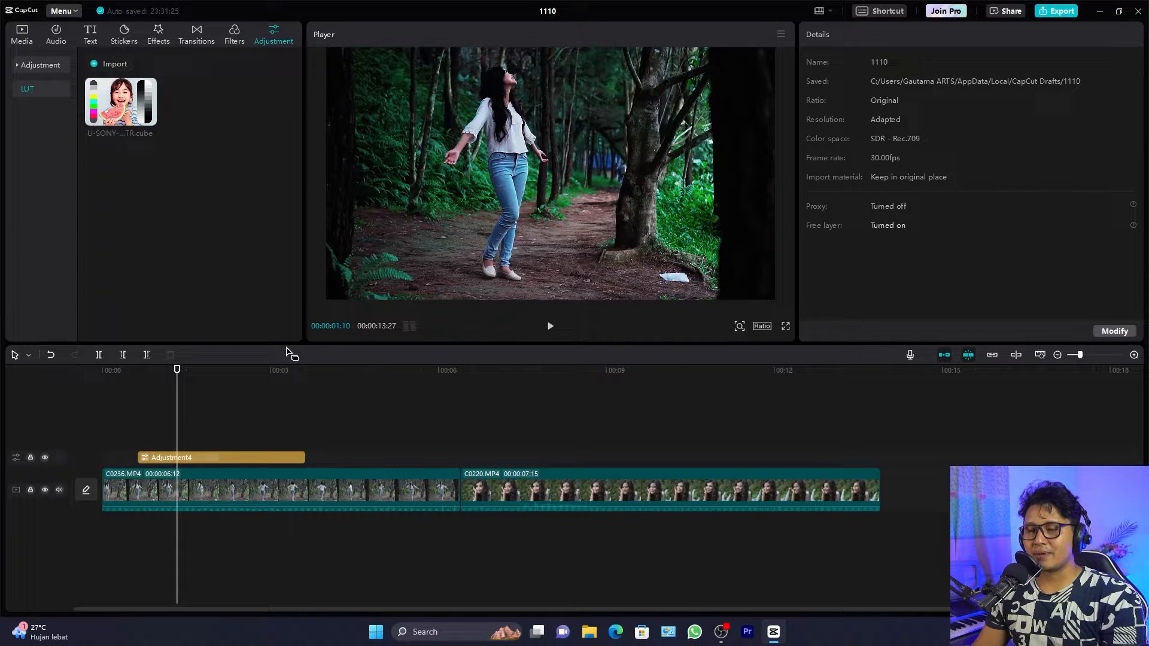
pyautogui.hotkey('ctrl', 'z')
# Place the U-SONY-S-LOG2-V1-LTR LUT above the middle of clip C0236.MP4 and preview frames inside and outside its range
pyautogui.moveTo(148, 119)
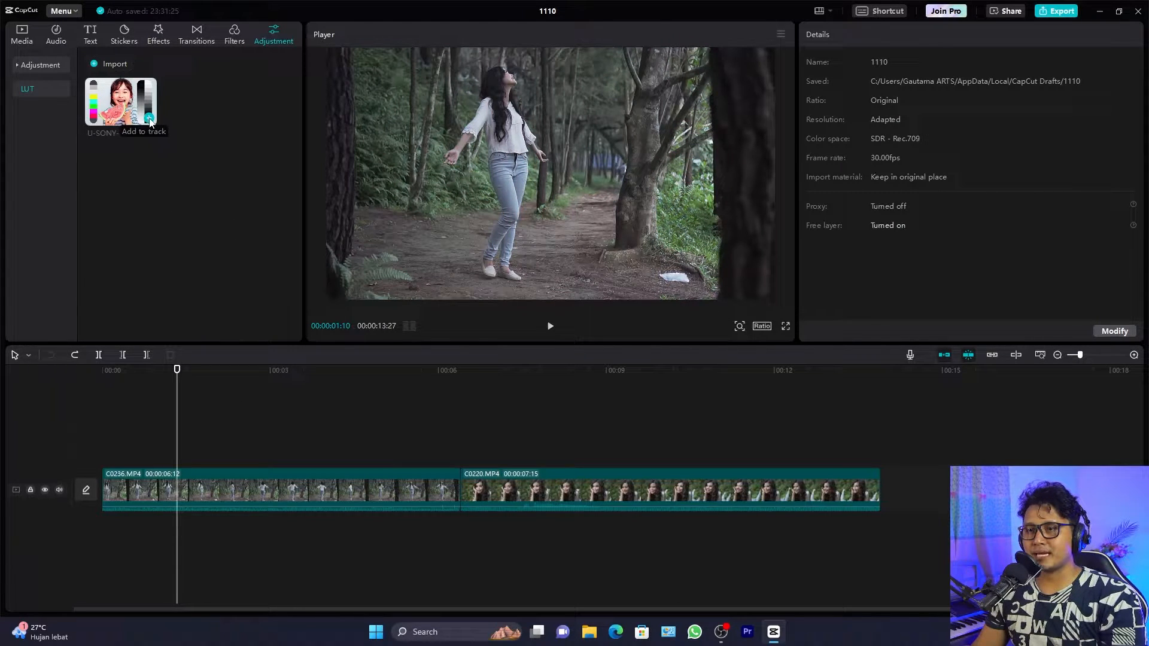
pyautogui.moveTo(150, 121); pyautogui.dragTo(195, 458)
pyautogui.click(220, 370)
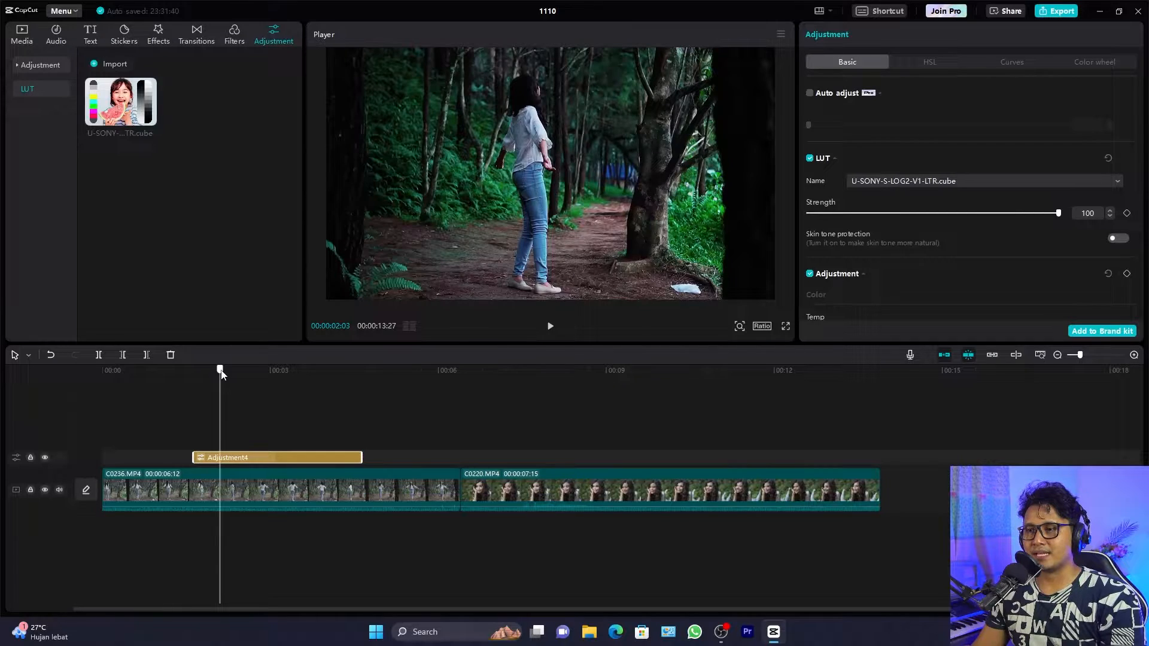
pyautogui.moveTo(220, 371); pyautogui.dragTo(421, 426)
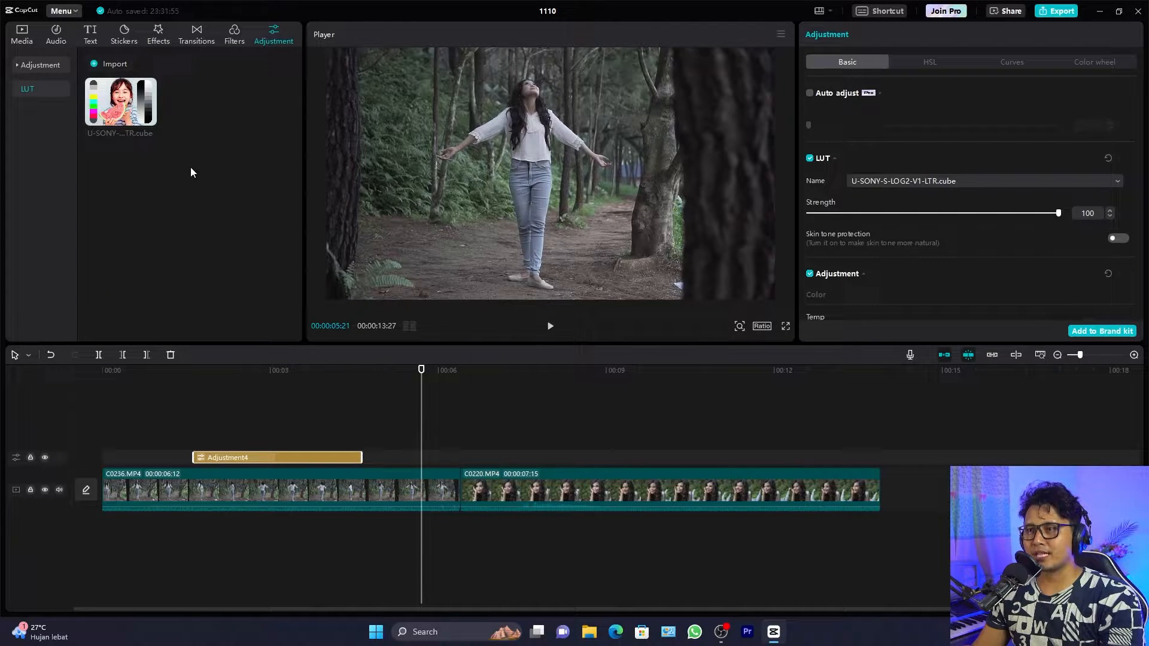
# Import the Cinematic LUT 2 and CoolHd Super Cinematic cube files from the GVLLOM LUT PACK folder
pyautogui.click(95, 63)
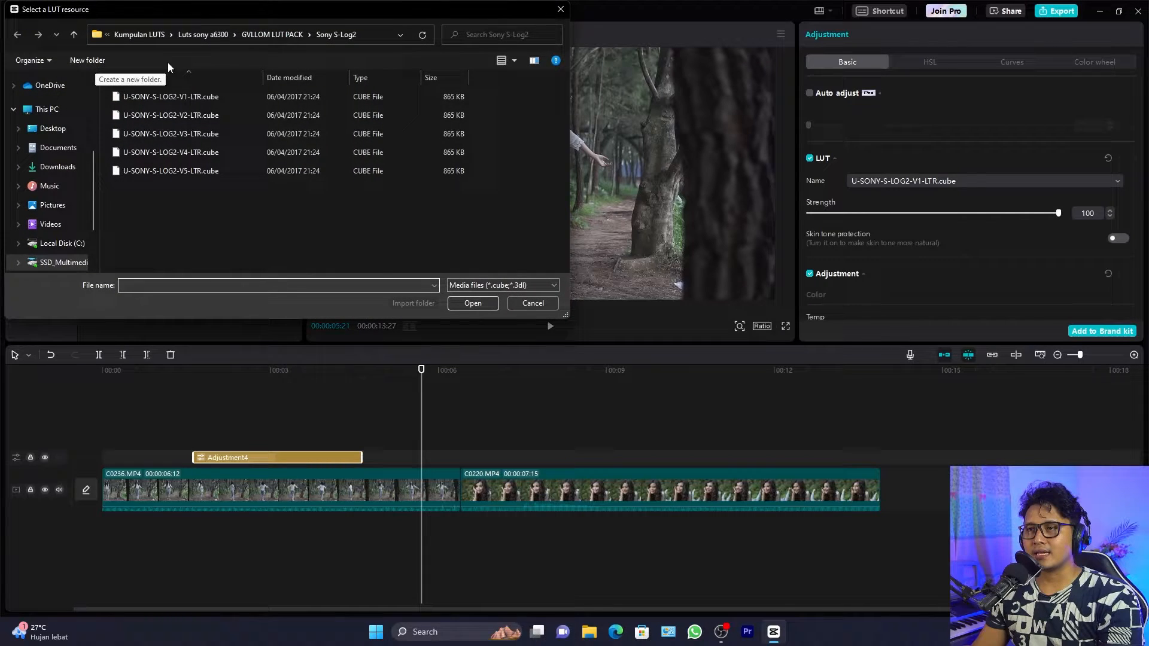
pyautogui.click(308, 34)
pyautogui.click(292, 34)
pyautogui.scroll(-1, 251, 119)
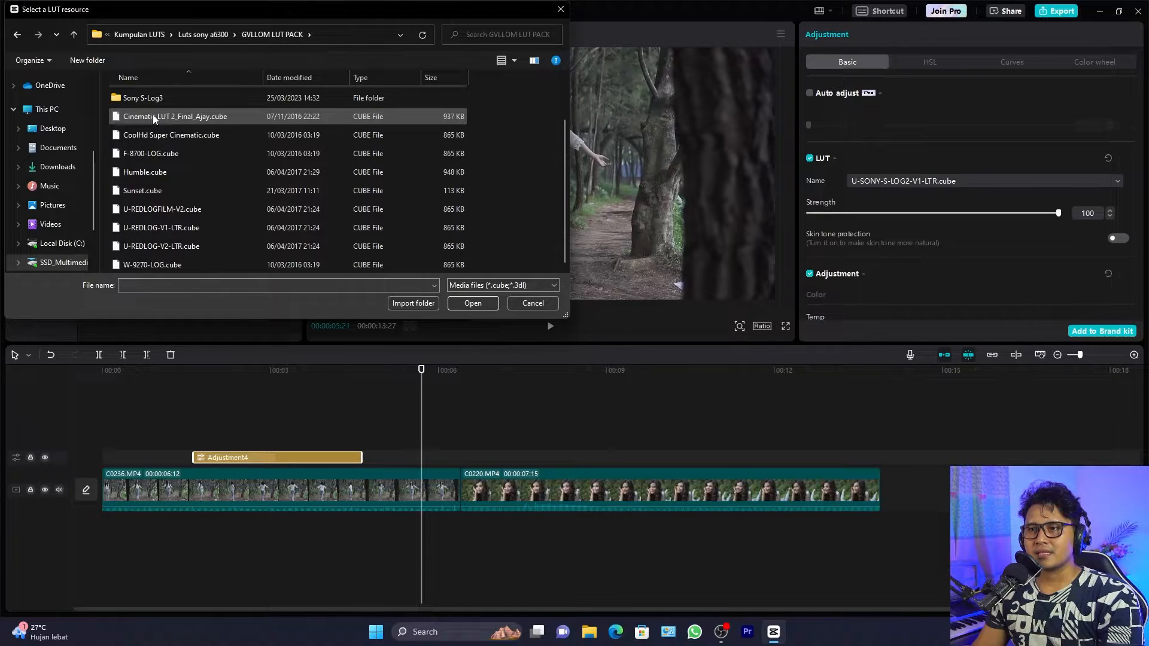
pyautogui.doubleClick(185, 117)
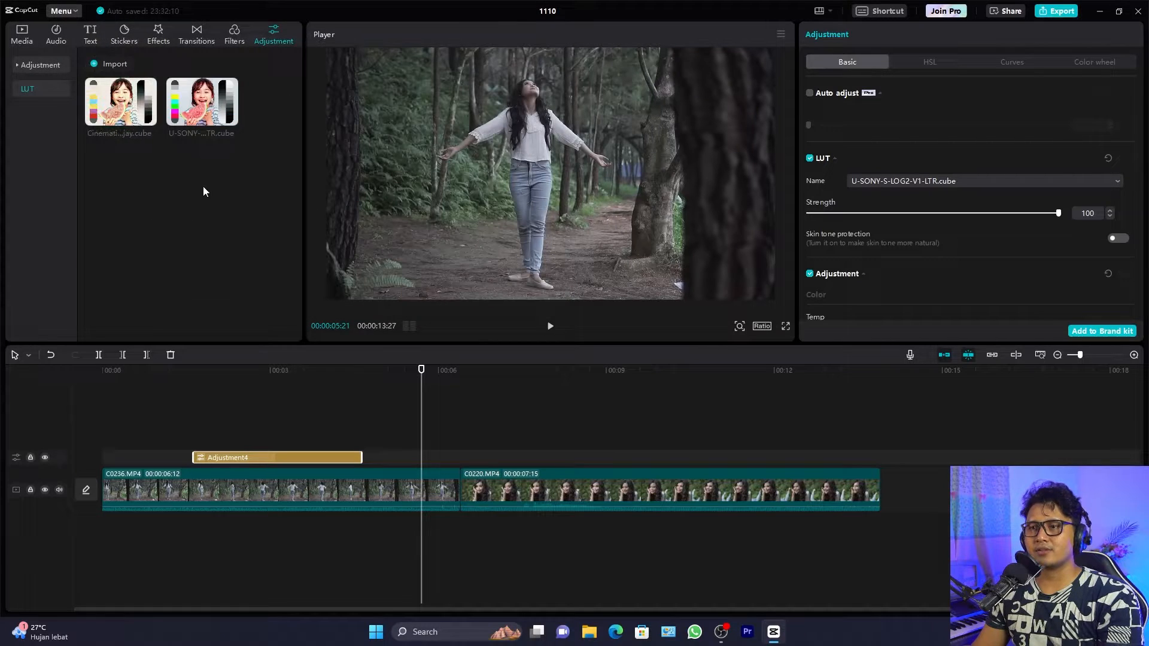
pyautogui.click(111, 63)
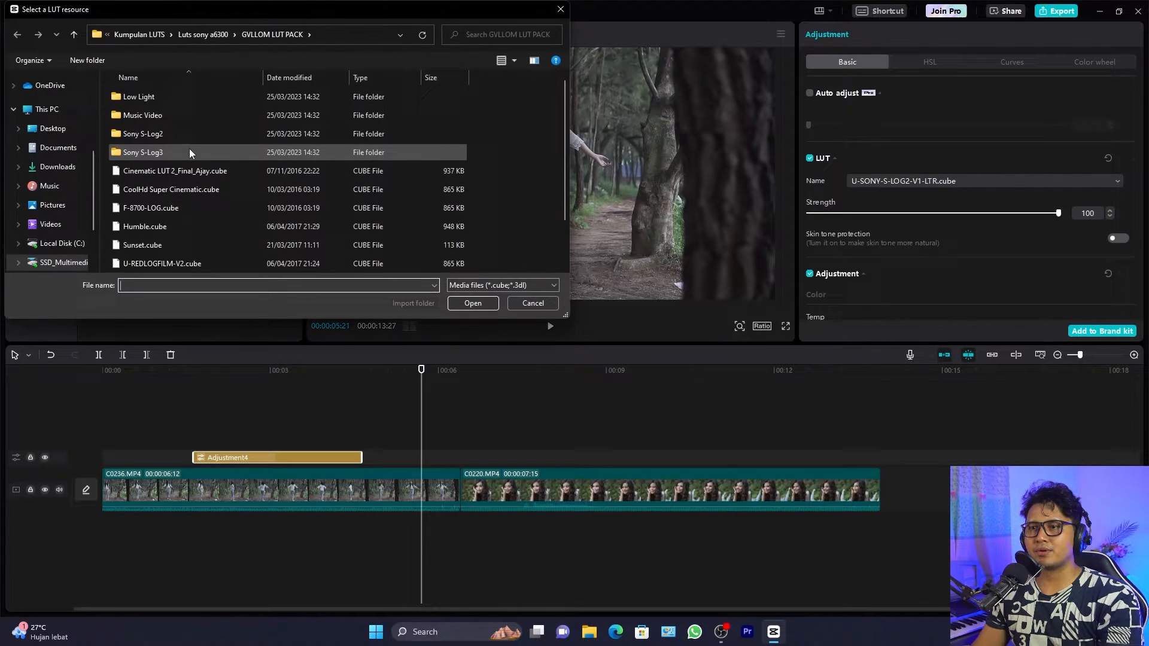
pyautogui.doubleClick(196, 189)
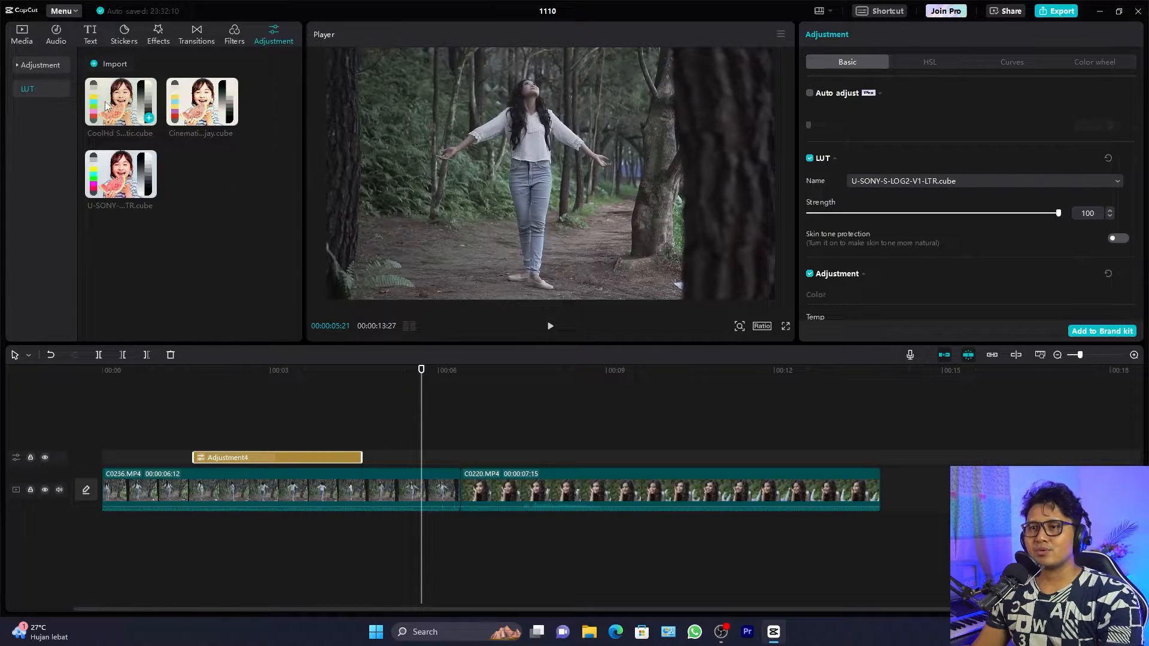
# Extend the LUT adjustment layer at both ends so it spans both video clips, and preview the graded footage
pyautogui.click(276, 372)
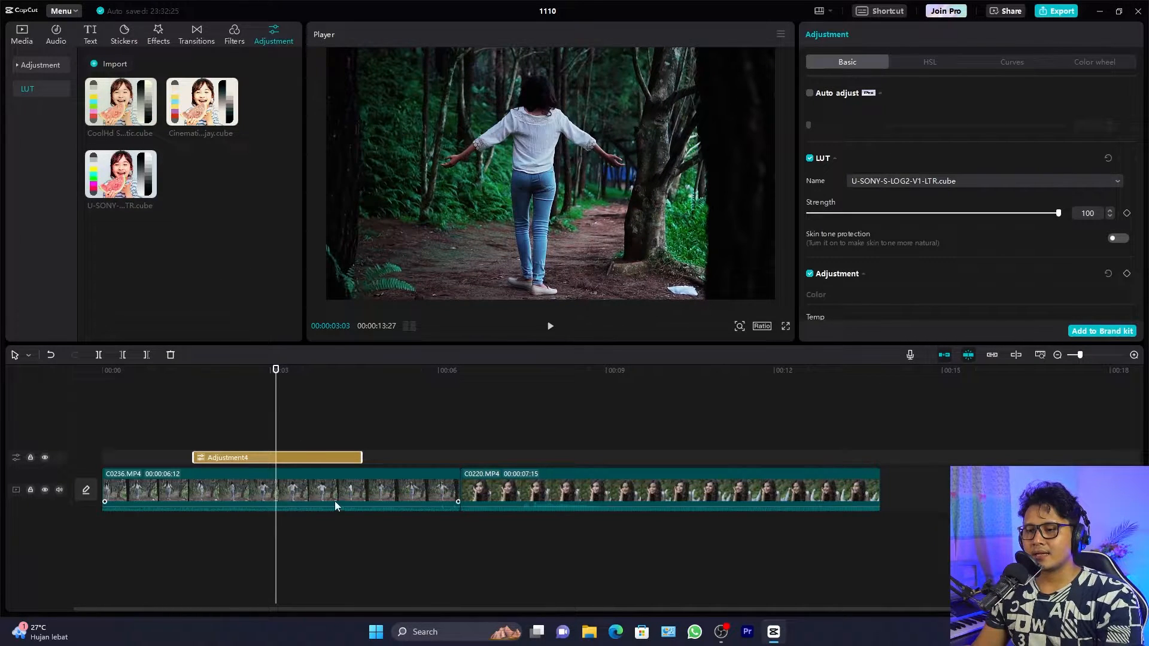
pyautogui.moveTo(191, 455); pyautogui.dragTo(102, 450)
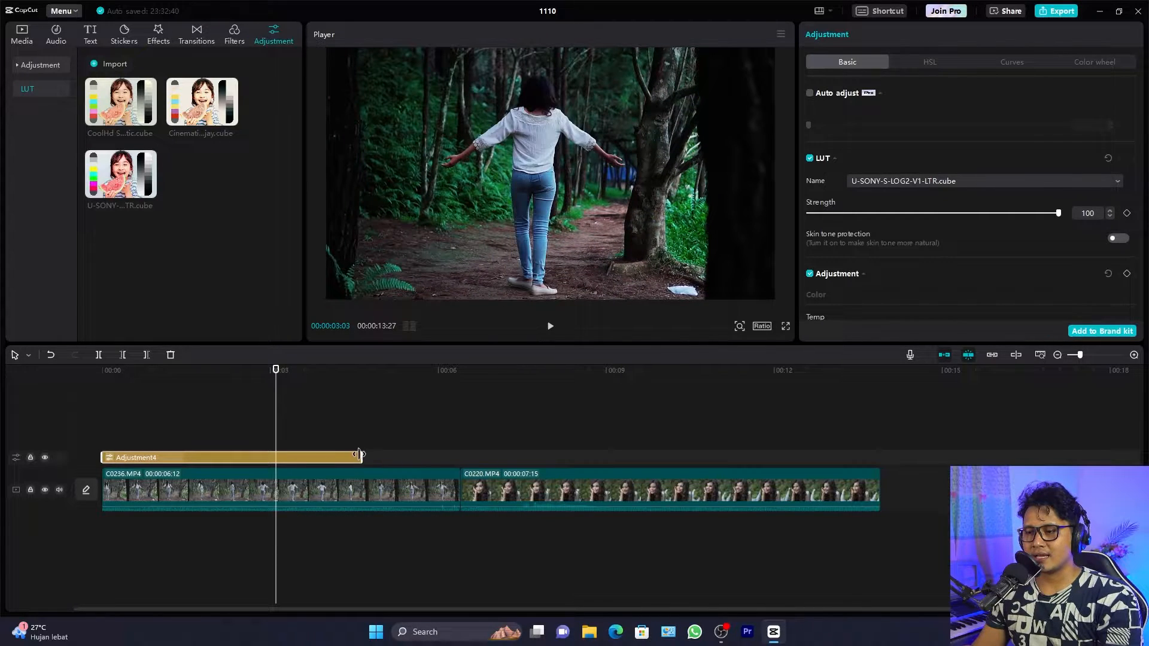
pyautogui.moveTo(362, 456); pyautogui.dragTo(878, 459)
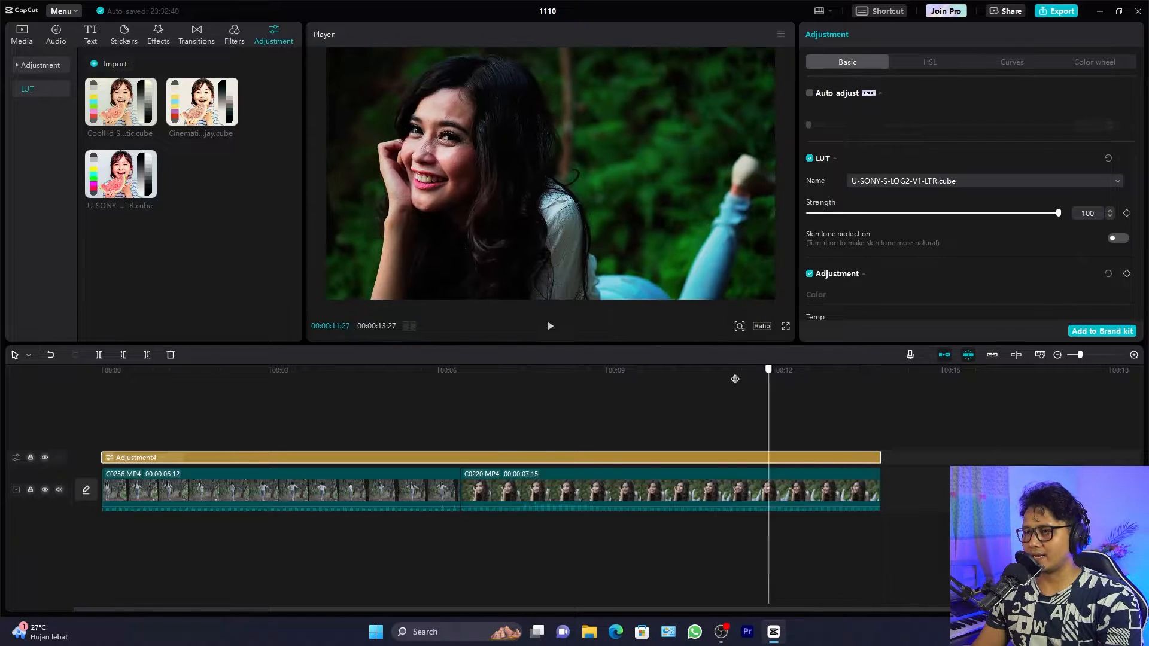
pyautogui.click(356, 374)
pyautogui.click(178, 383)
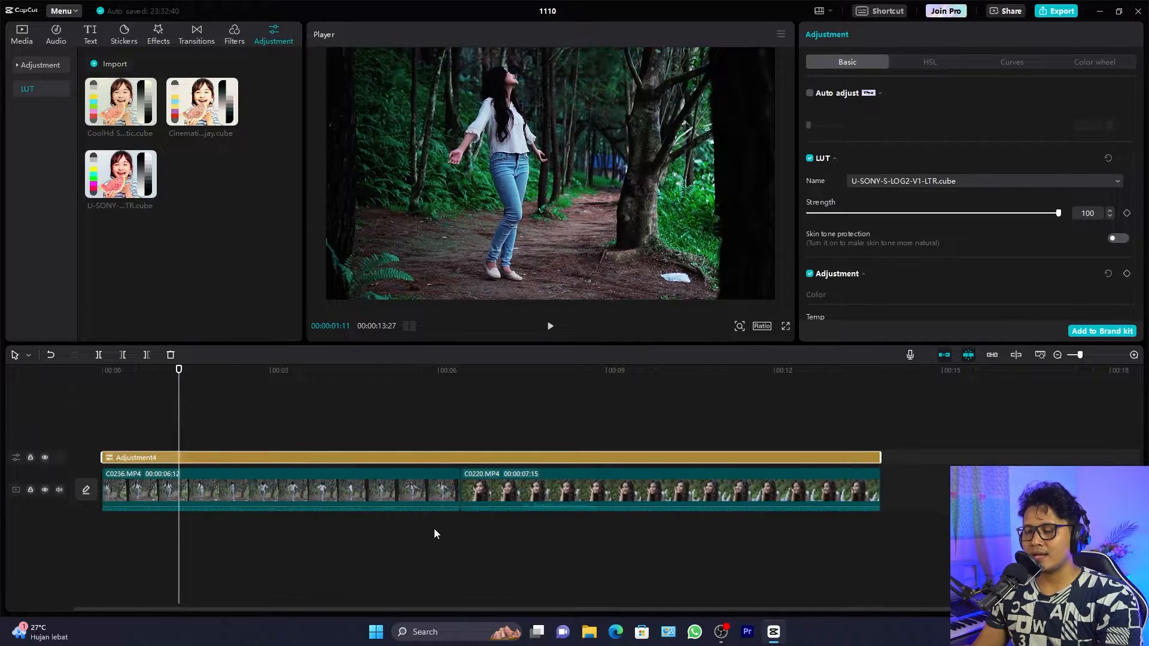
# Select the LUT adjustment layer above the clips and look through its basic adjustment settings
pyautogui.click(263, 423)
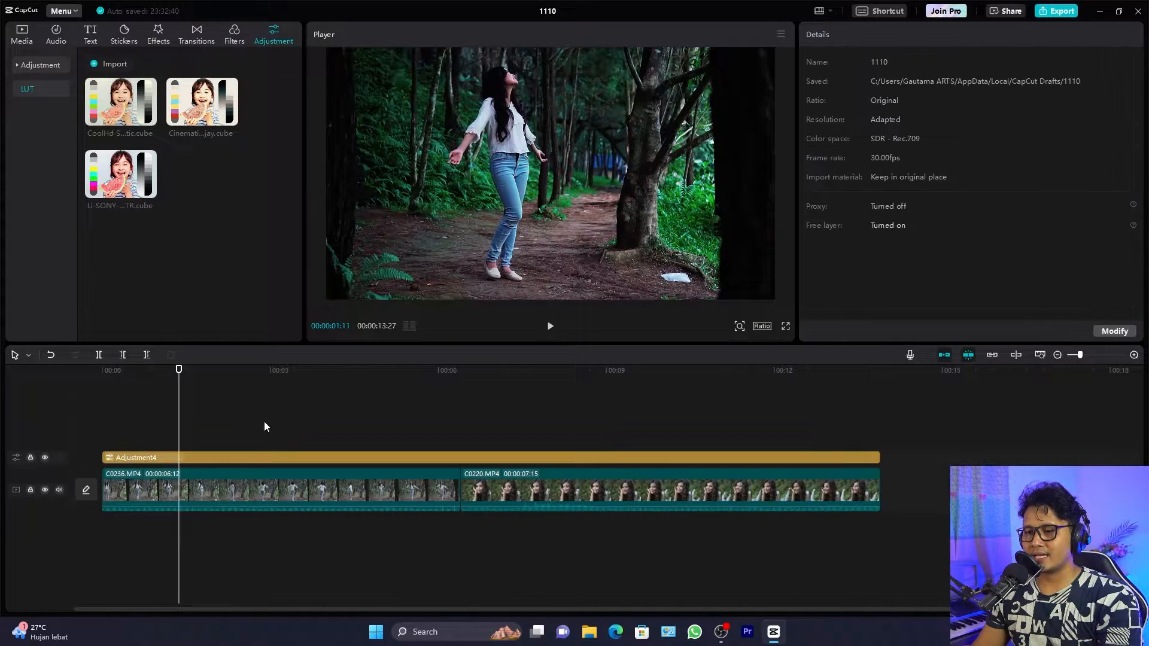
pyautogui.click(265, 458)
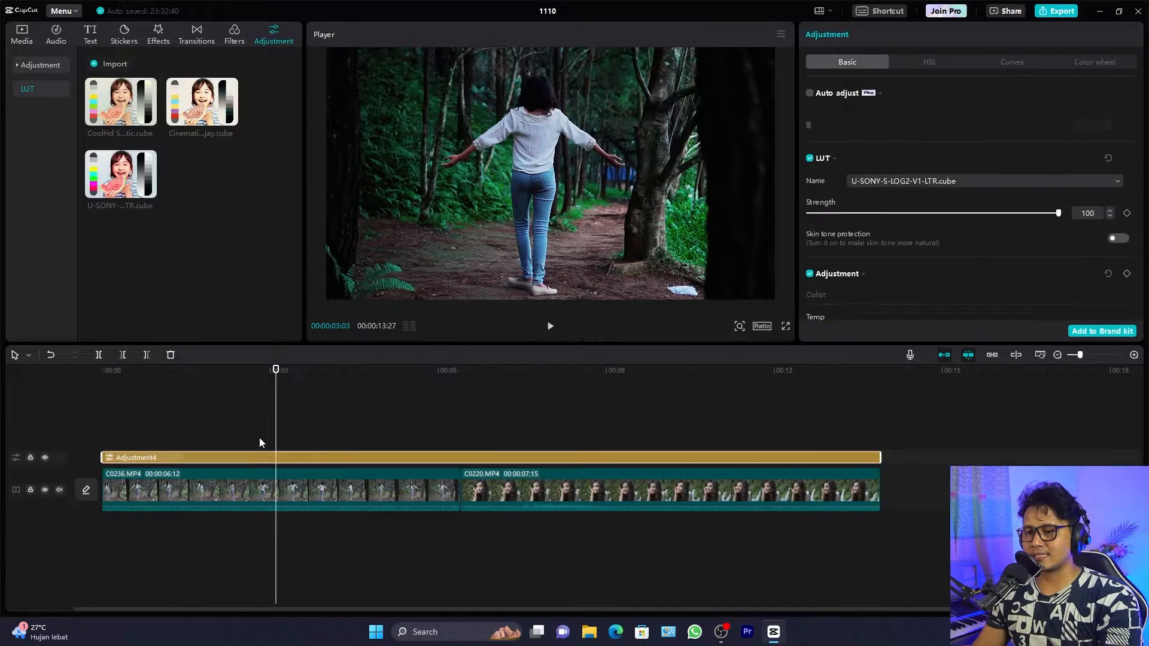
pyautogui.click(259, 437)
pyautogui.click(245, 458)
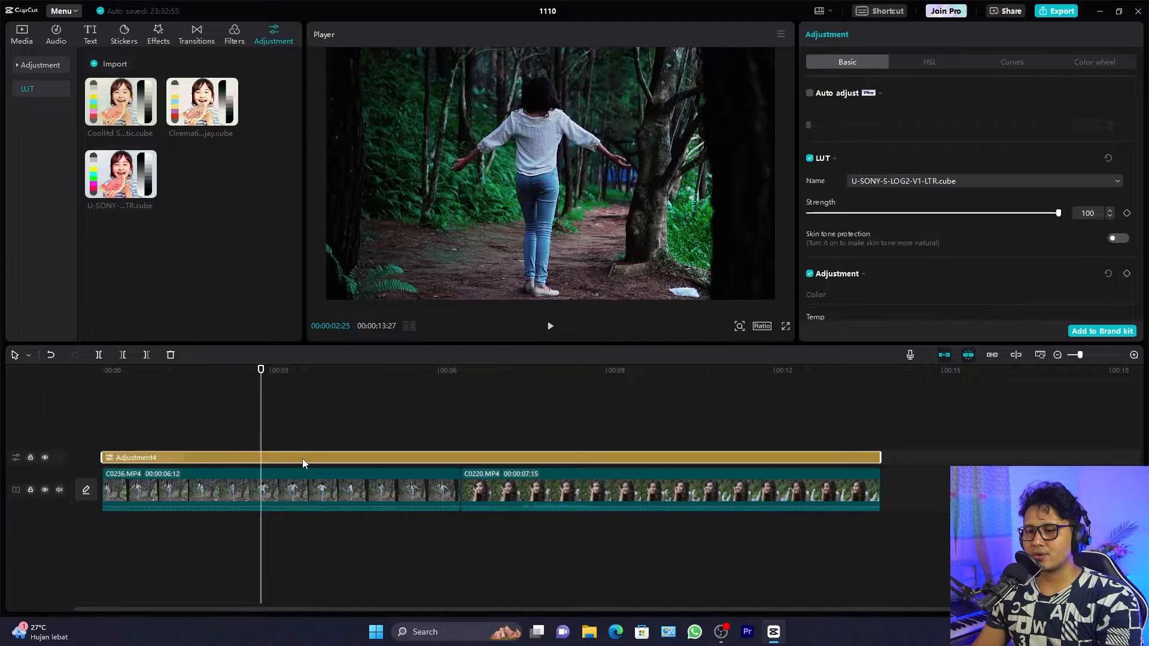
pyautogui.click(318, 436)
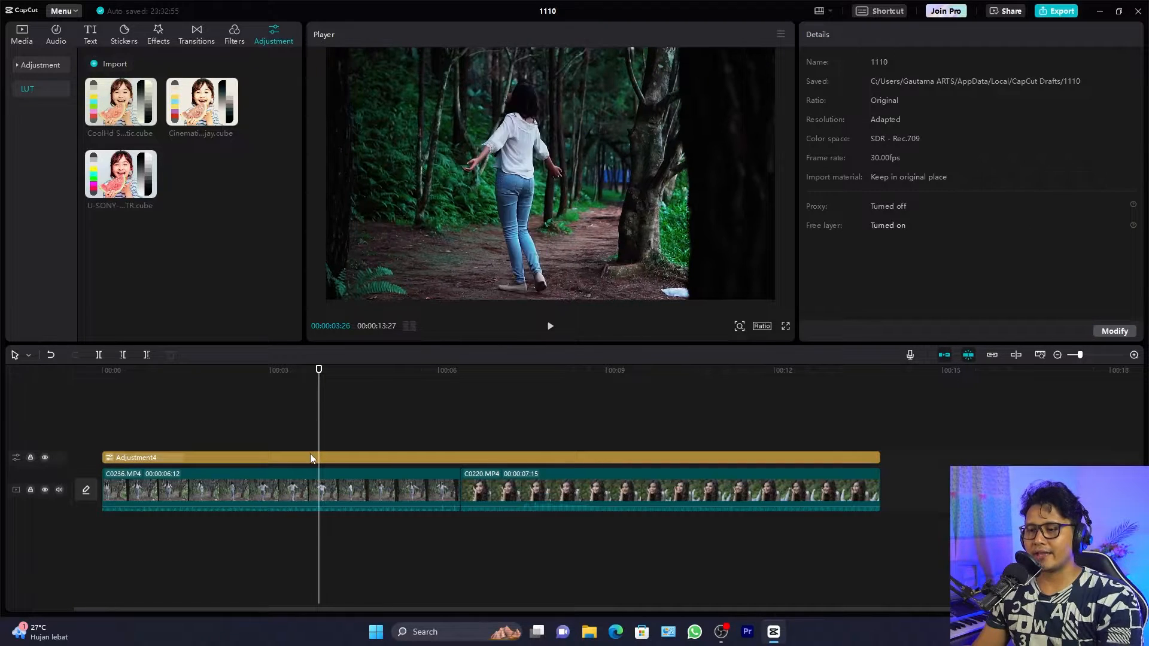
pyautogui.click(310, 458)
pyautogui.click(295, 422)
pyautogui.click(256, 457)
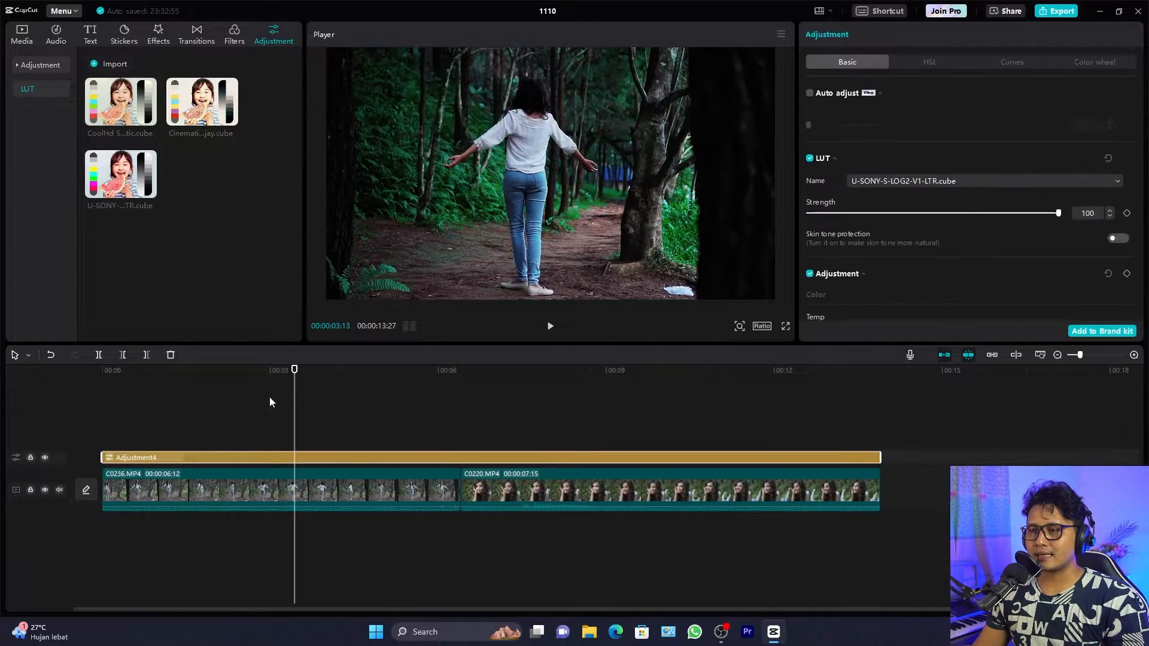
pyautogui.moveTo(294, 371); pyautogui.dragTo(120, 408)
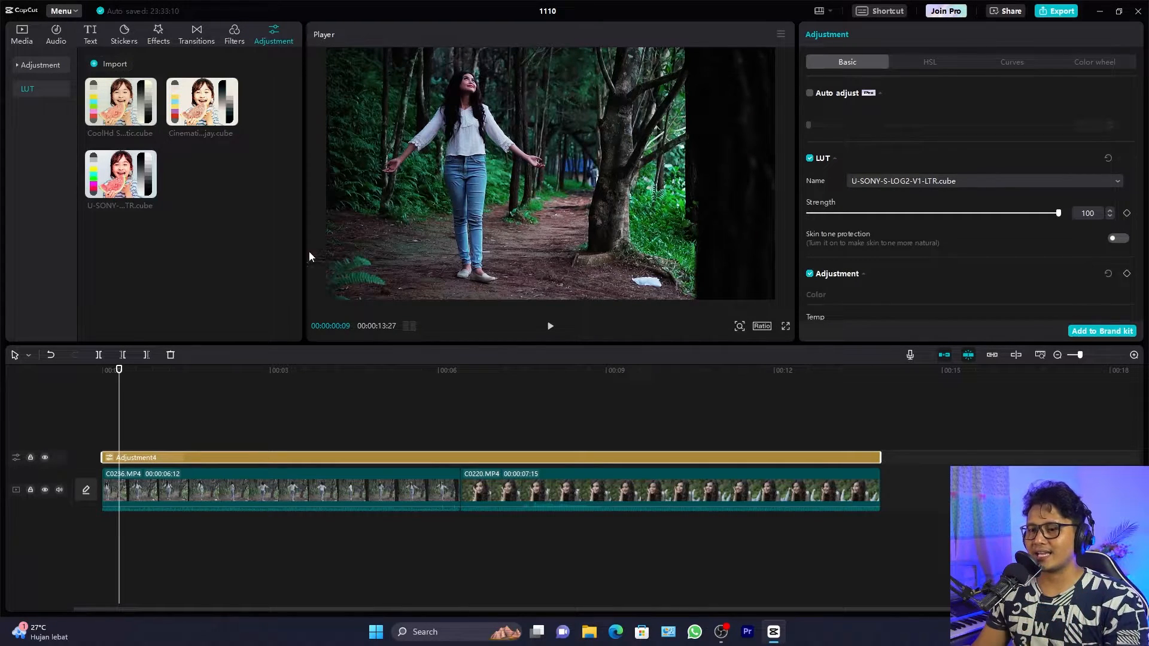
pyautogui.click(166, 437)
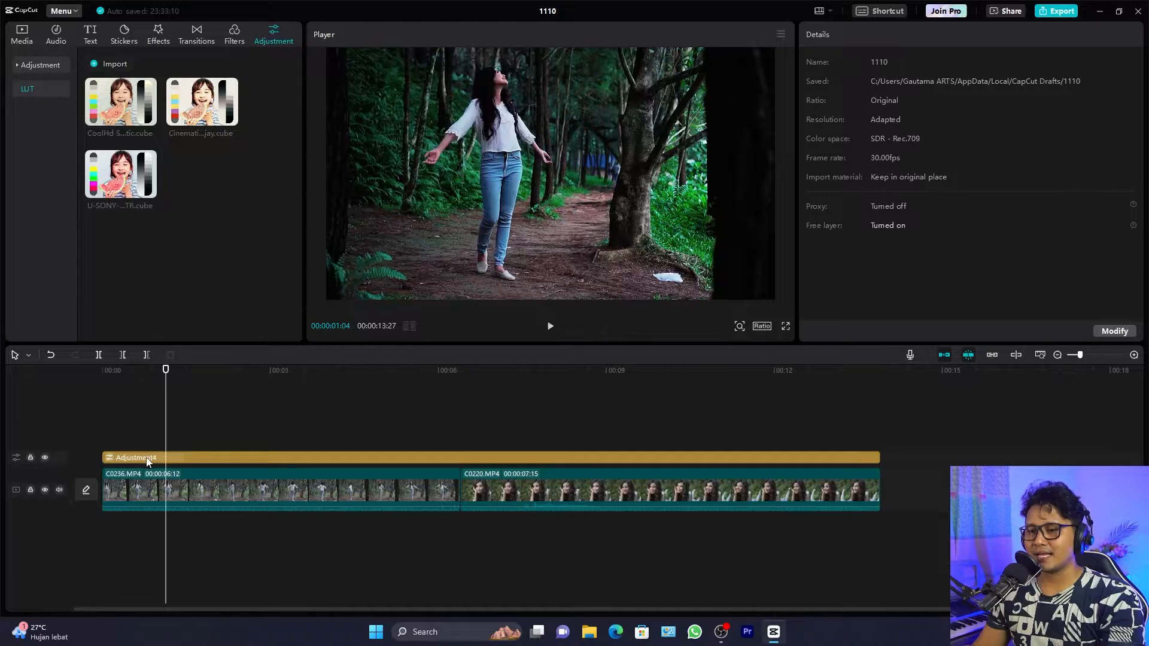
pyautogui.click(147, 460)
pyautogui.click(160, 376)
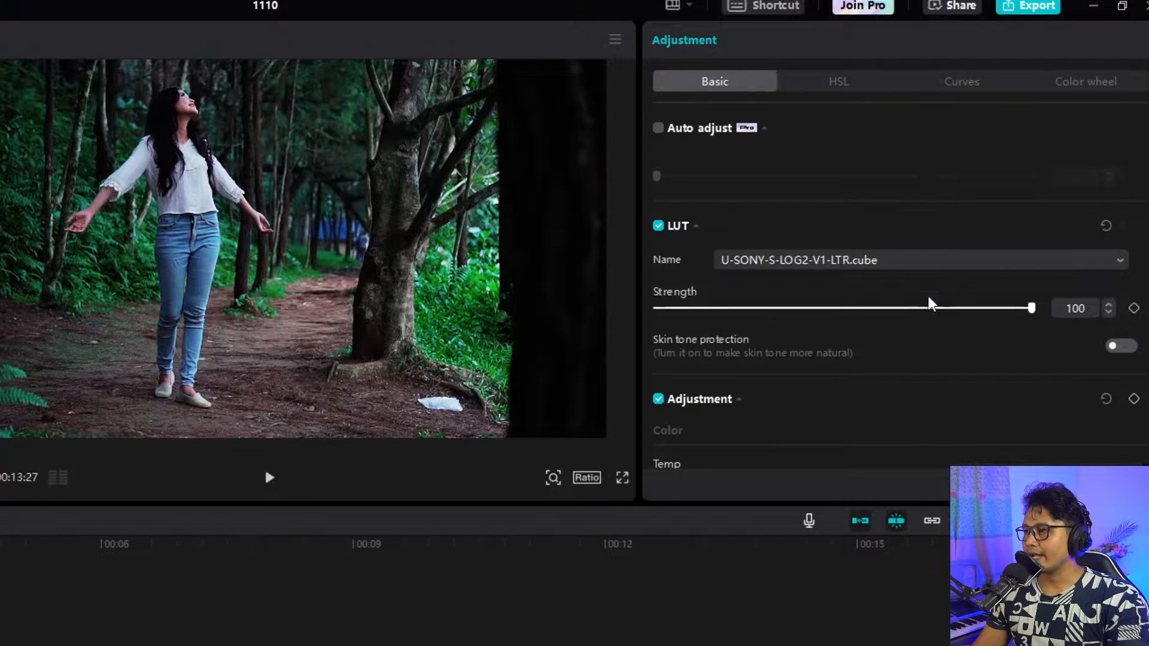
pyautogui.scroll(-5, 965, 362)
pyautogui.scroll(5, 964, 362)
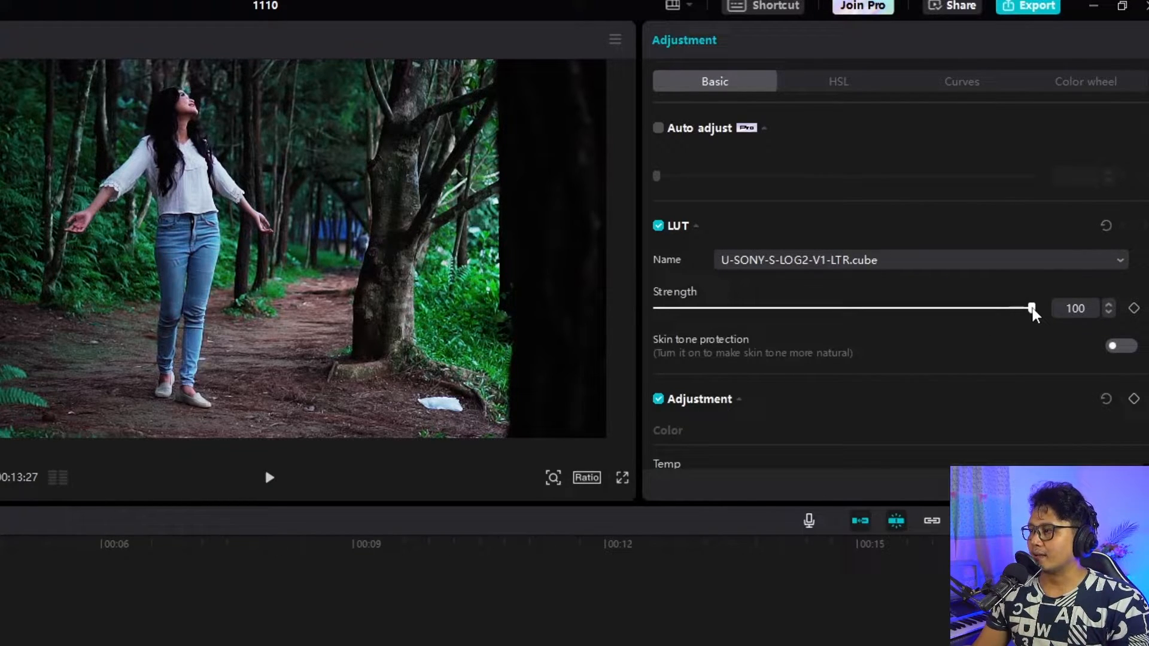
# Compare the footage at lower LUT strengths down to 0, and set the strength to 60
pyautogui.moveTo(1032, 310); pyautogui.dragTo(798, 309)
pyautogui.click(655, 316)
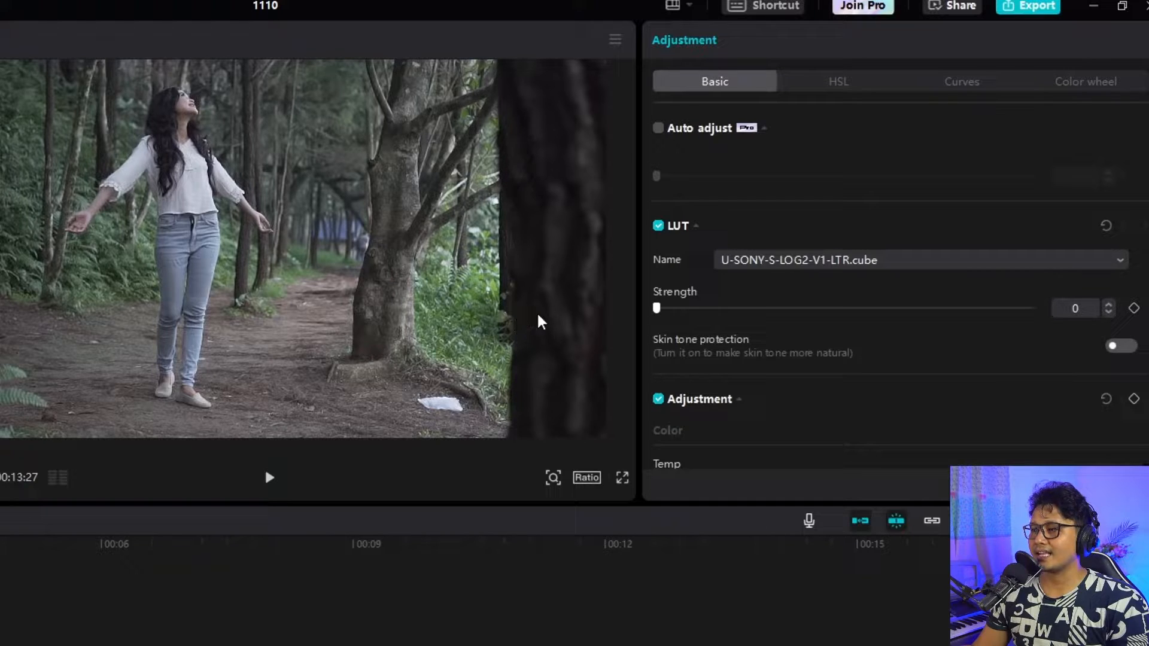
pyautogui.moveTo(656, 309); pyautogui.dragTo(883, 327)
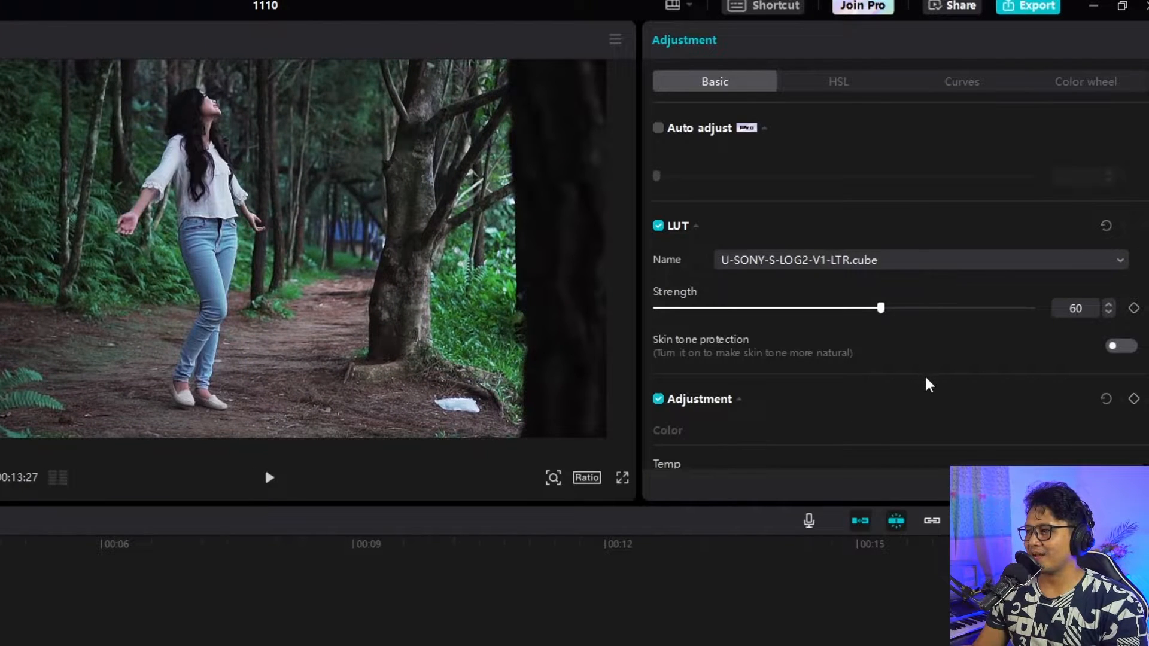
# Warm up the adjustment layer by setting Temp to 8 and Saturation to 3
pyautogui.scroll(-2, 926, 385)
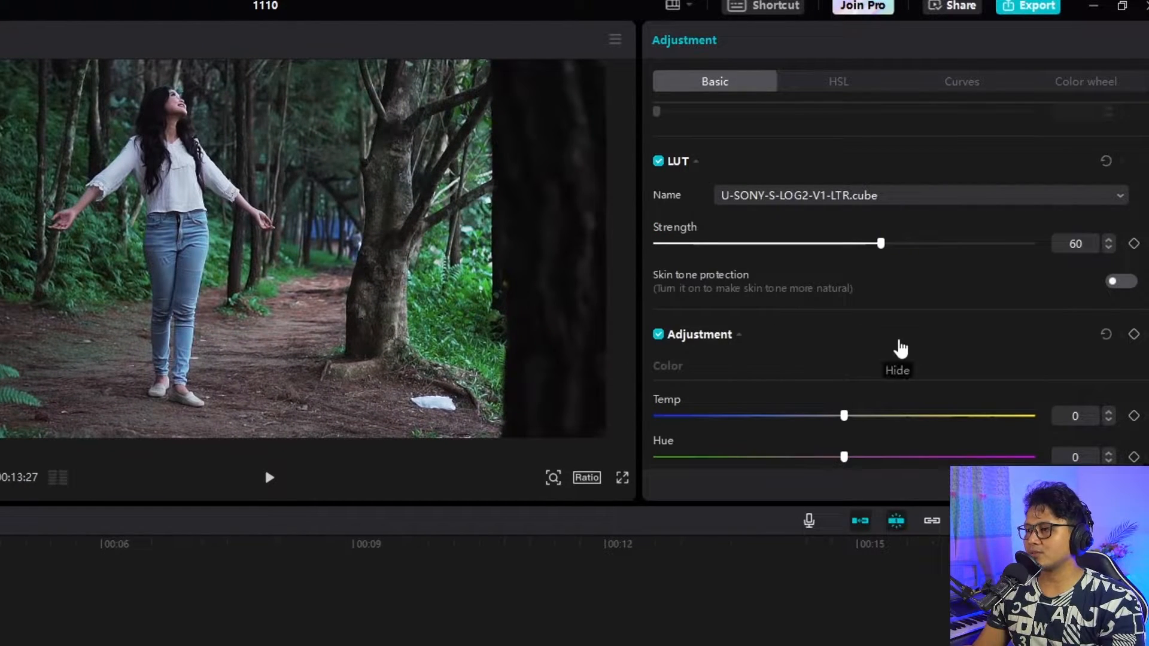
pyautogui.scroll(-2, 912, 344)
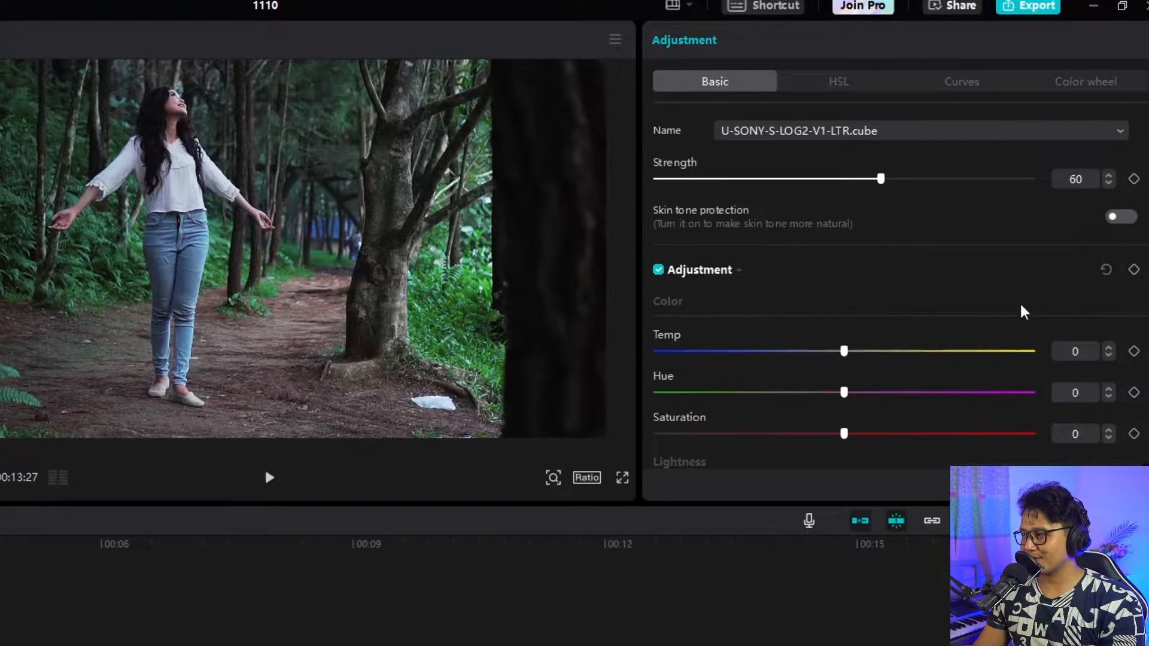
pyautogui.scroll(-10, 1018, 312)
pyautogui.scroll(7, 1012, 315)
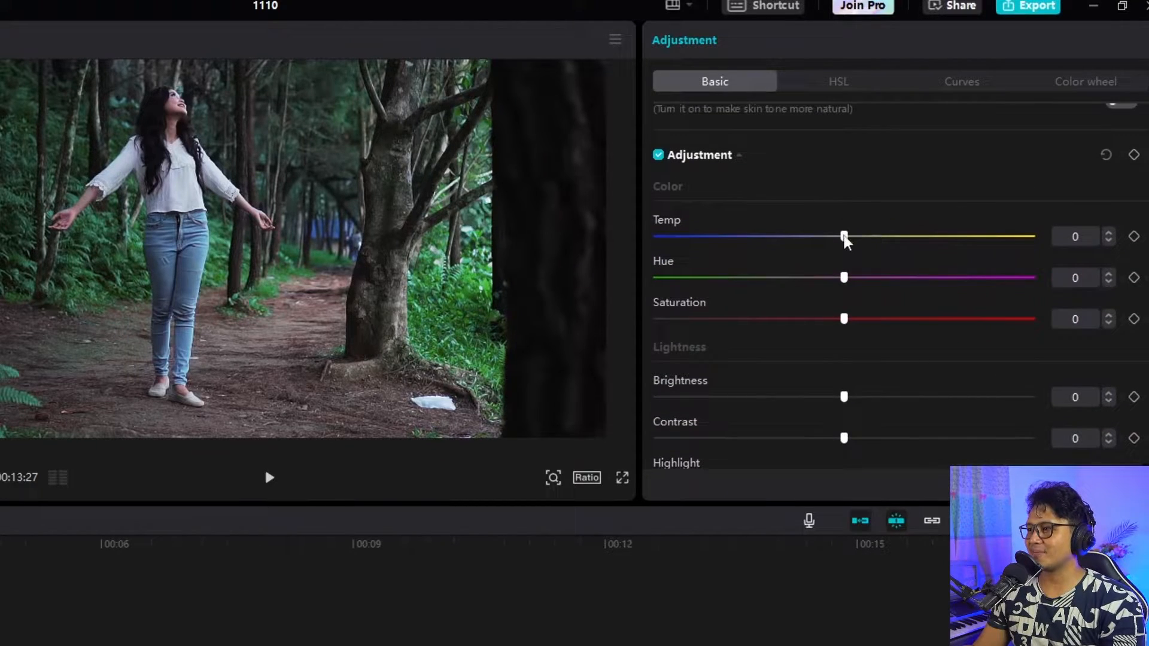
pyautogui.moveTo(843, 235); pyautogui.dragTo(855, 331)
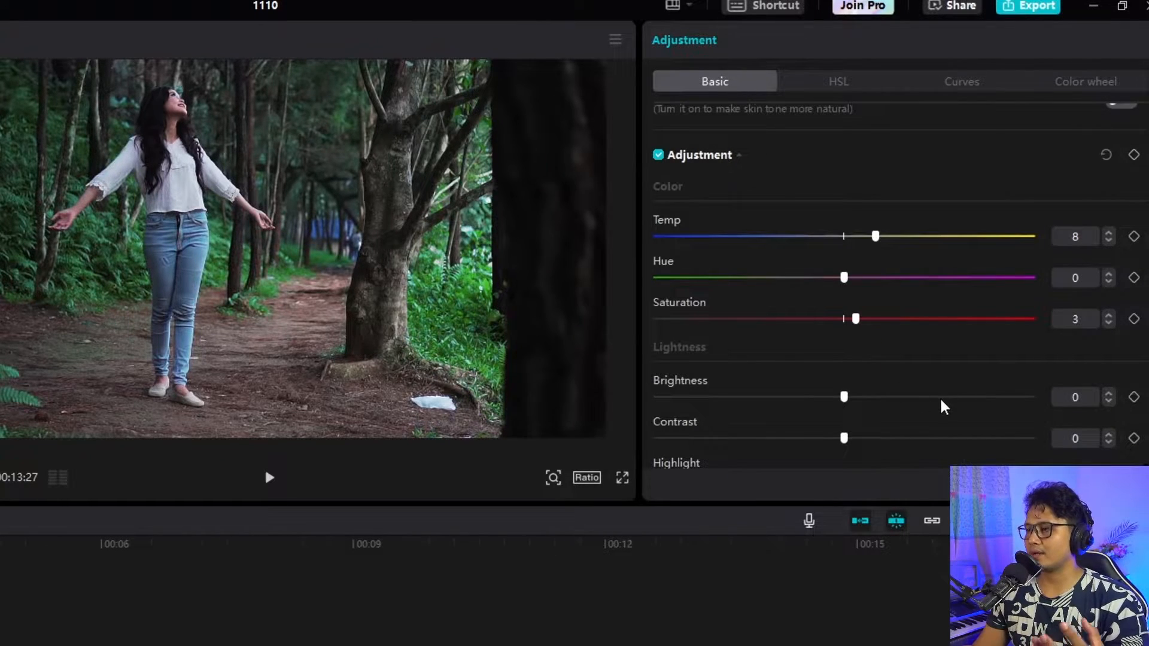
# Set the adjustment layer's Brightness to 4, Contrast to -12 and Shadow to -5
pyautogui.scroll(-1, 941, 403)
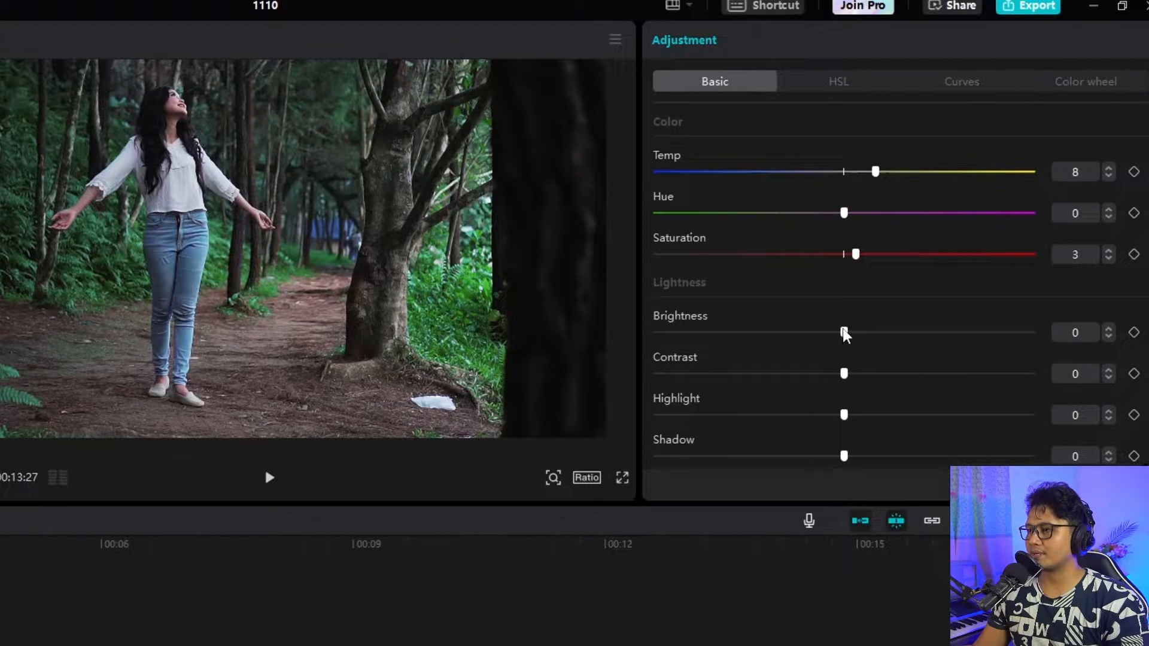
pyautogui.moveTo(844, 332); pyautogui.dragTo(825, 395)
pyautogui.scroll(-1, 878, 419)
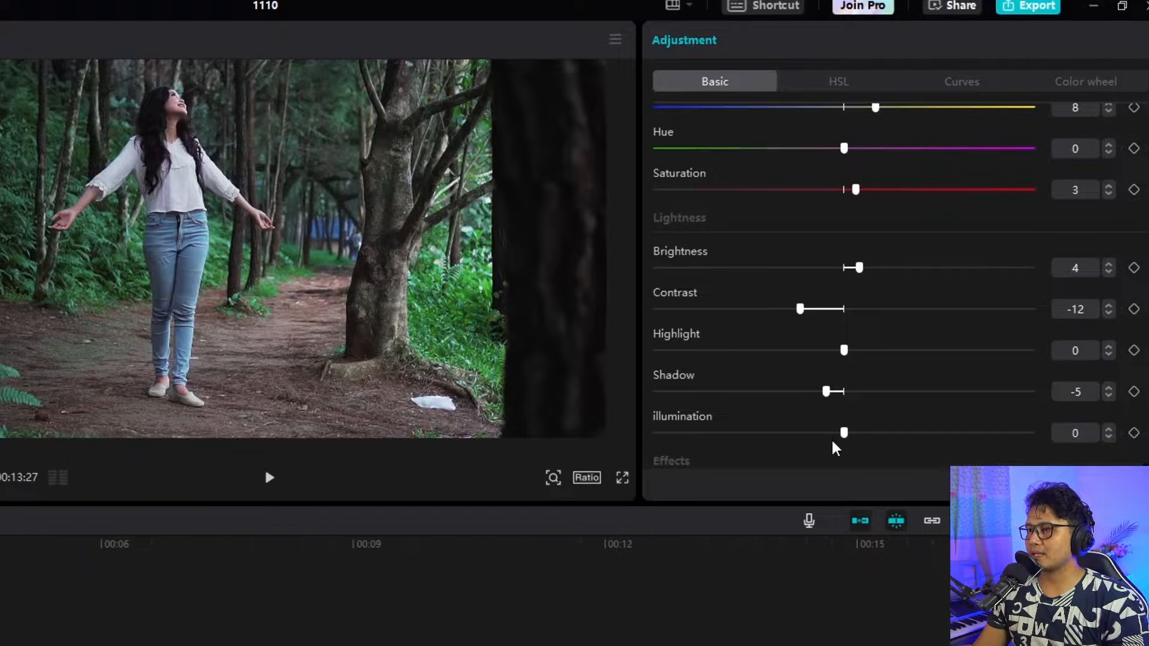
# Review the adjustment layer's basic settings, from the LUT options through color and lightness to the effects
pyautogui.scroll(5, 903, 402)
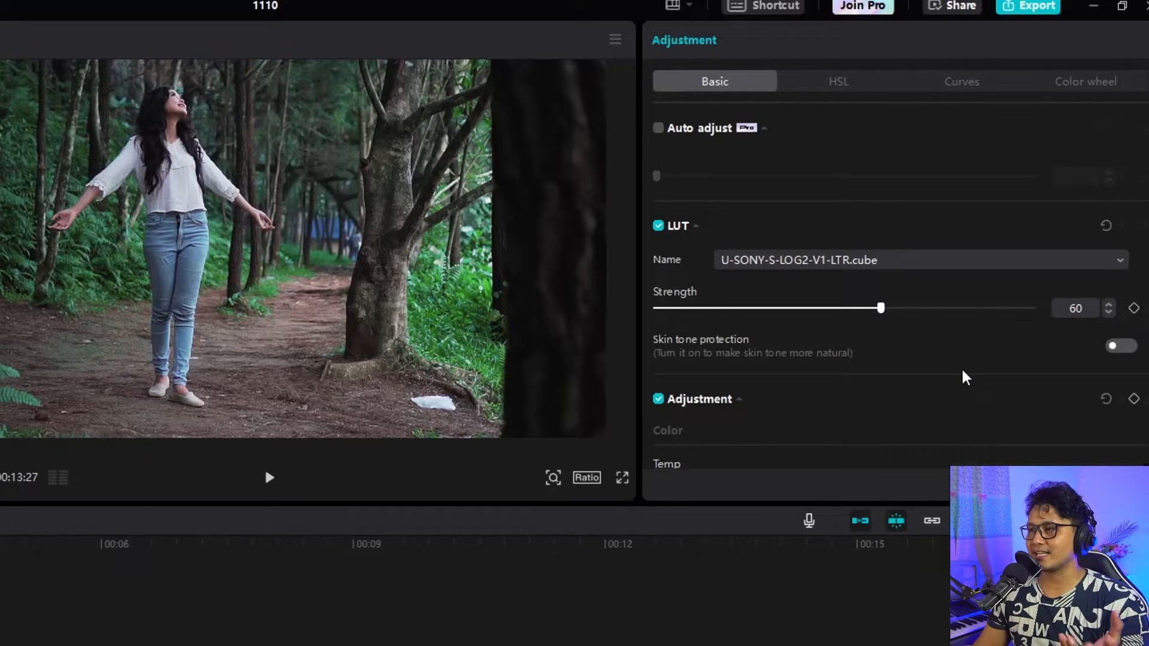
pyautogui.scroll(-8, 967, 384)
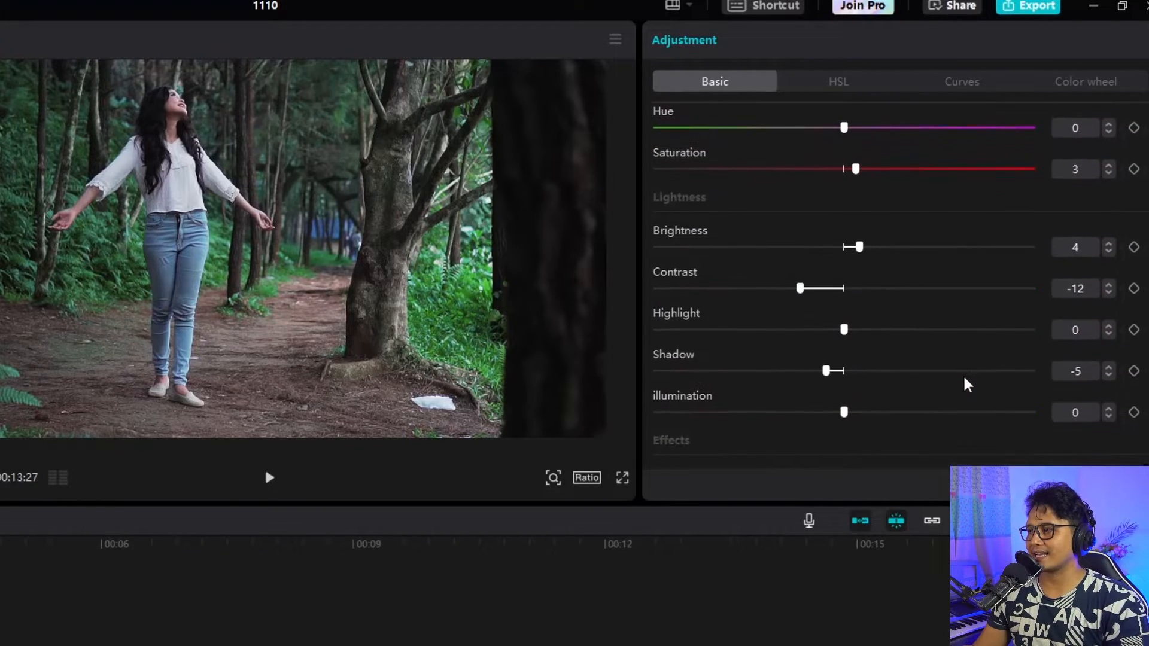
pyautogui.scroll(10, 965, 385)
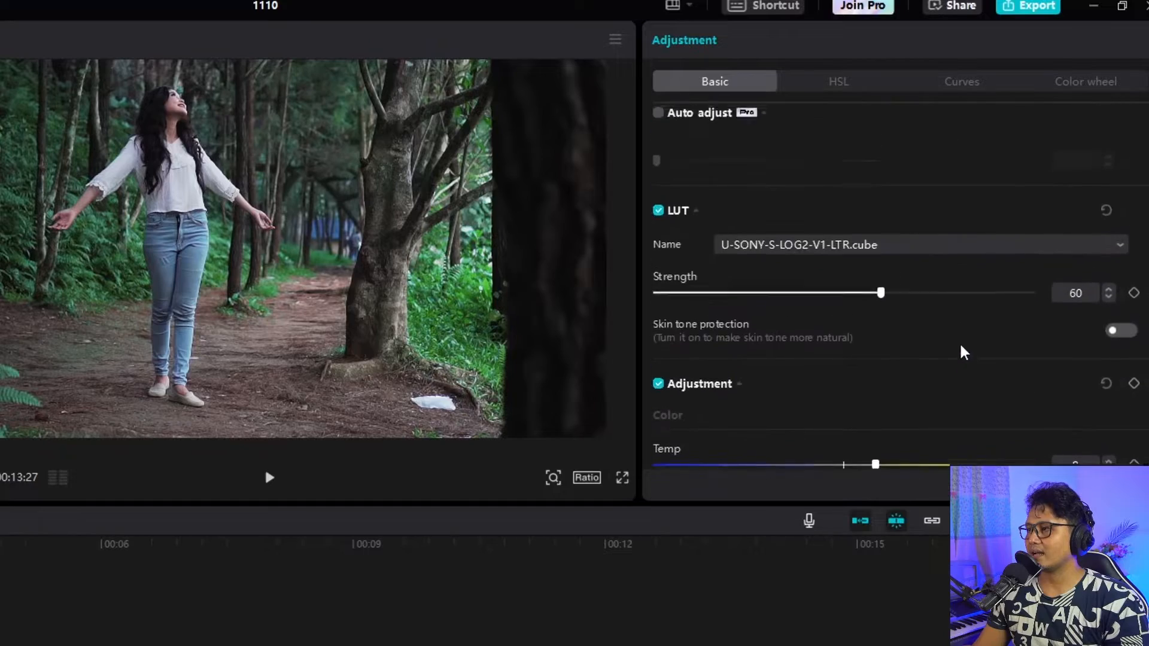
pyautogui.scroll(-4, 892, 364)
pyautogui.scroll(2, 890, 353)
pyautogui.scroll(-3, 910, 311)
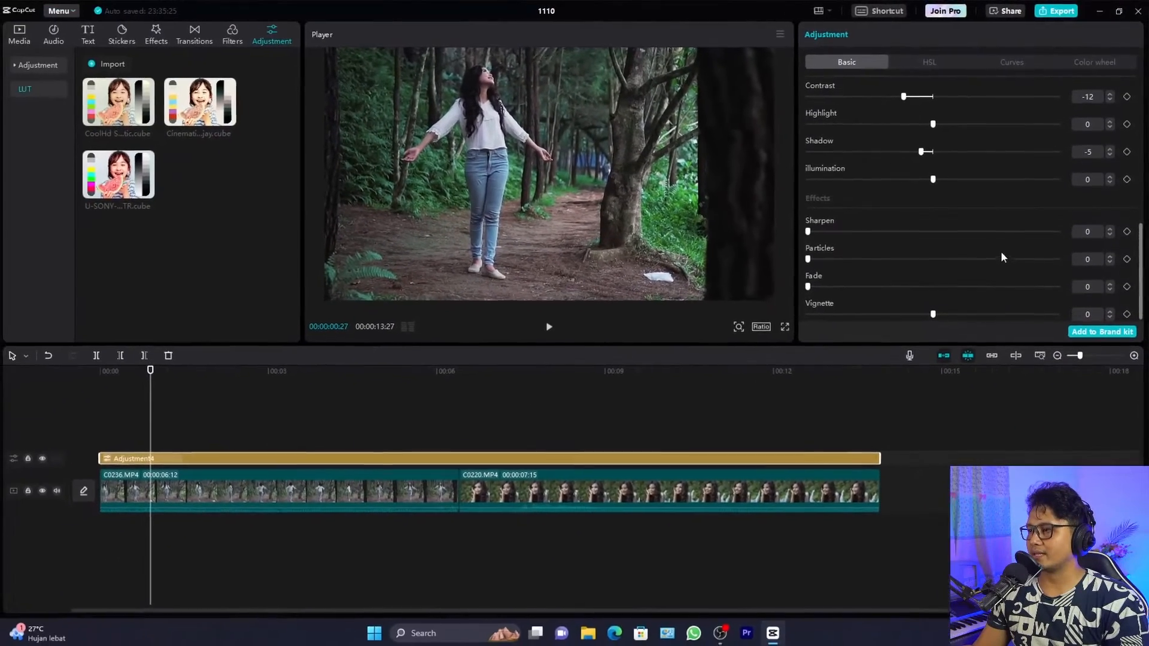
pyautogui.scroll(10, 820, 258)
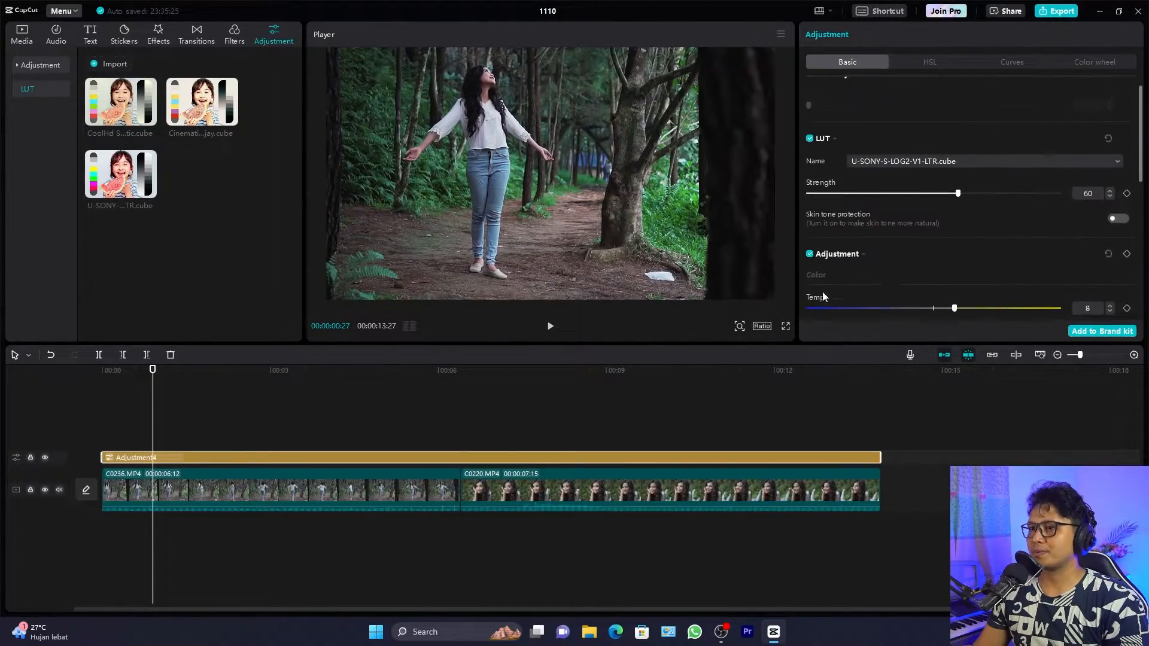
# Preview frames of clip C0236.MP4 and compare the footage with the adjustment track hidden and shown
pyautogui.moveTo(205, 370); pyautogui.dragTo(398, 379)
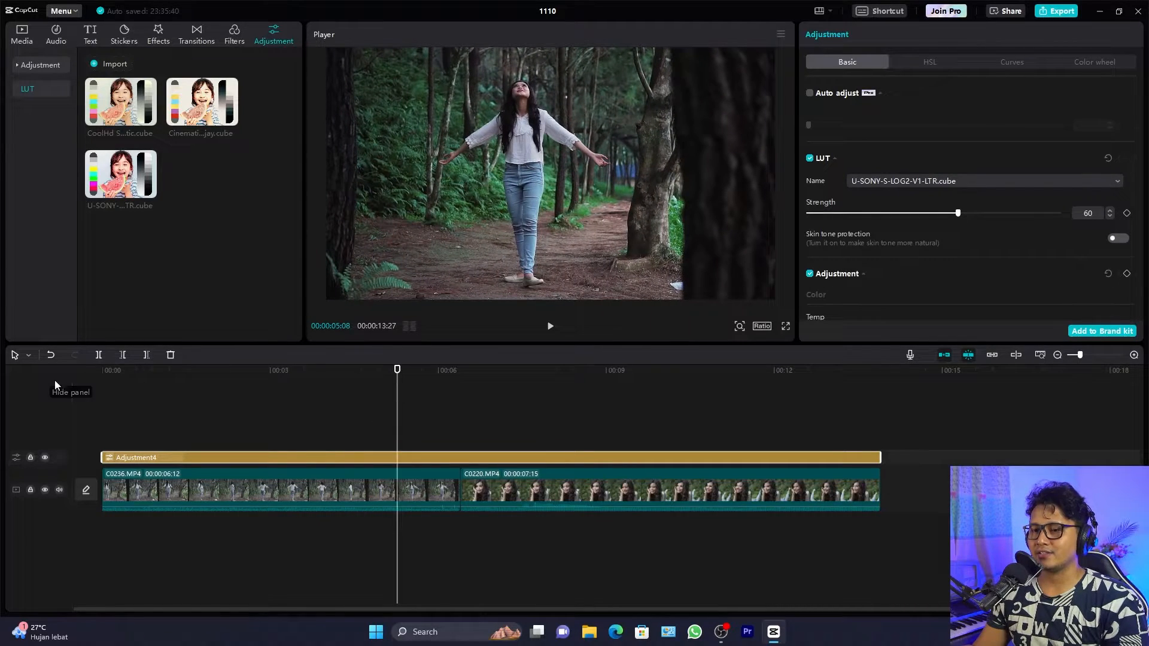
pyautogui.click(45, 458)
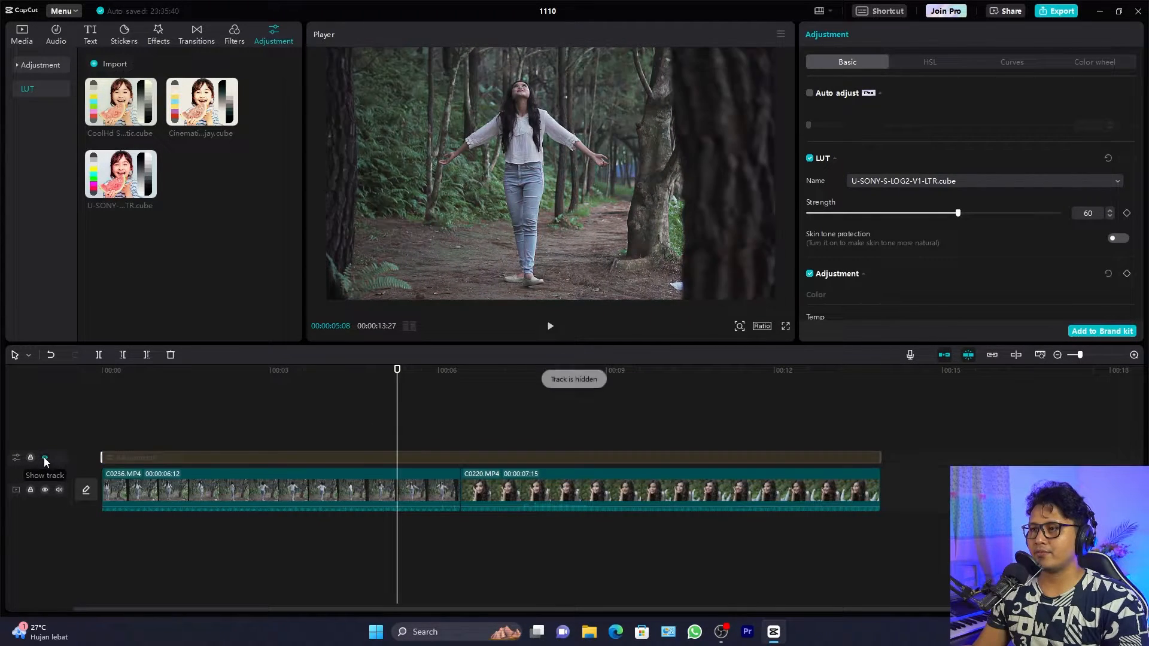
pyautogui.click(44, 458)
pyautogui.click(44, 457)
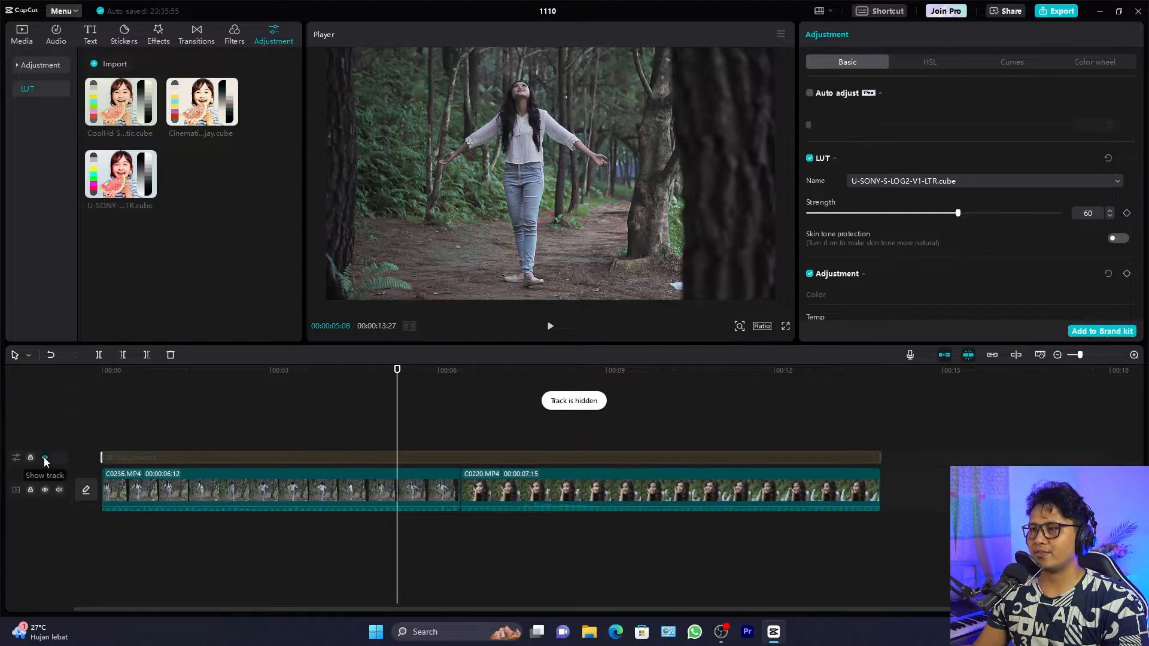
pyautogui.click(44, 457)
pyautogui.click(413, 377)
pyautogui.moveTo(412, 378)
pyautogui.mouseDown()
pyautogui.moveTo(439, 375)
pyautogui.moveTo(407, 380)
pyautogui.mouseUp()
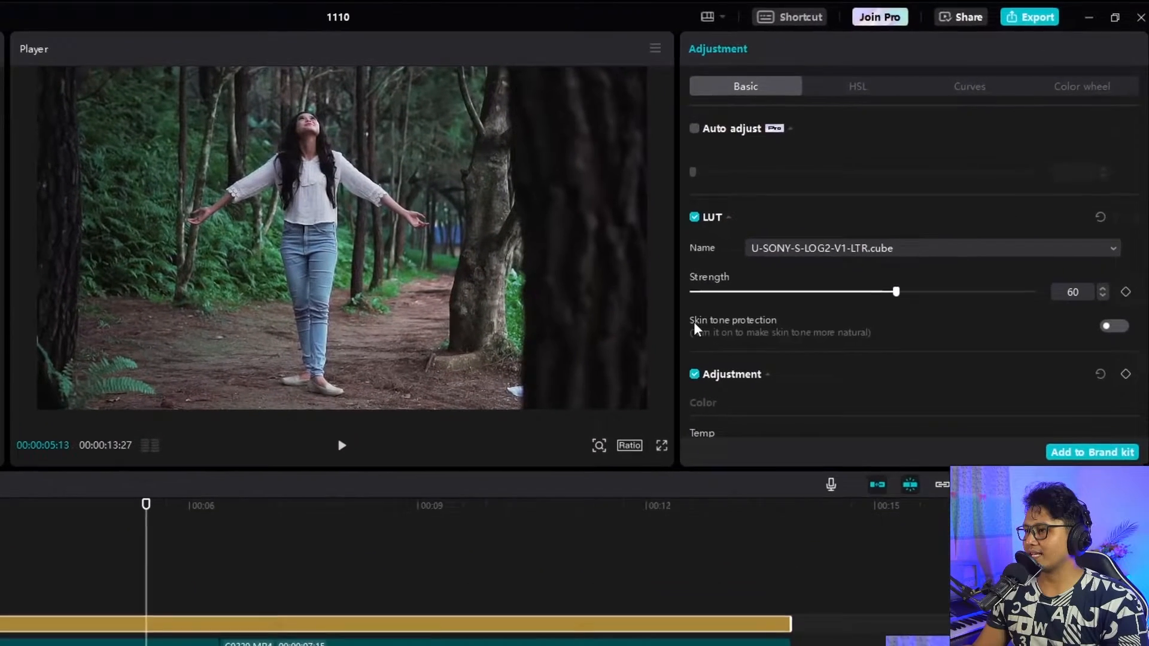
# Try different LUT strengths on frames of both clips and set the strength to 97
pyautogui.scroll(-1, 807, 239)
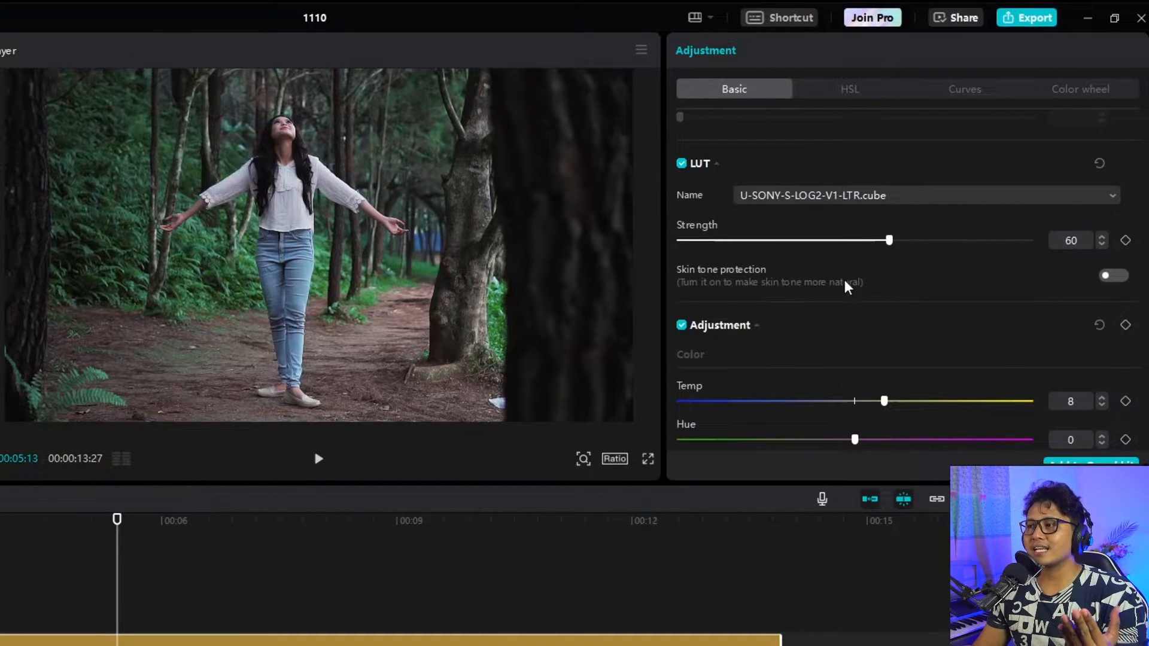
pyautogui.moveTo(95, 524); pyautogui.dragTo(68, 524)
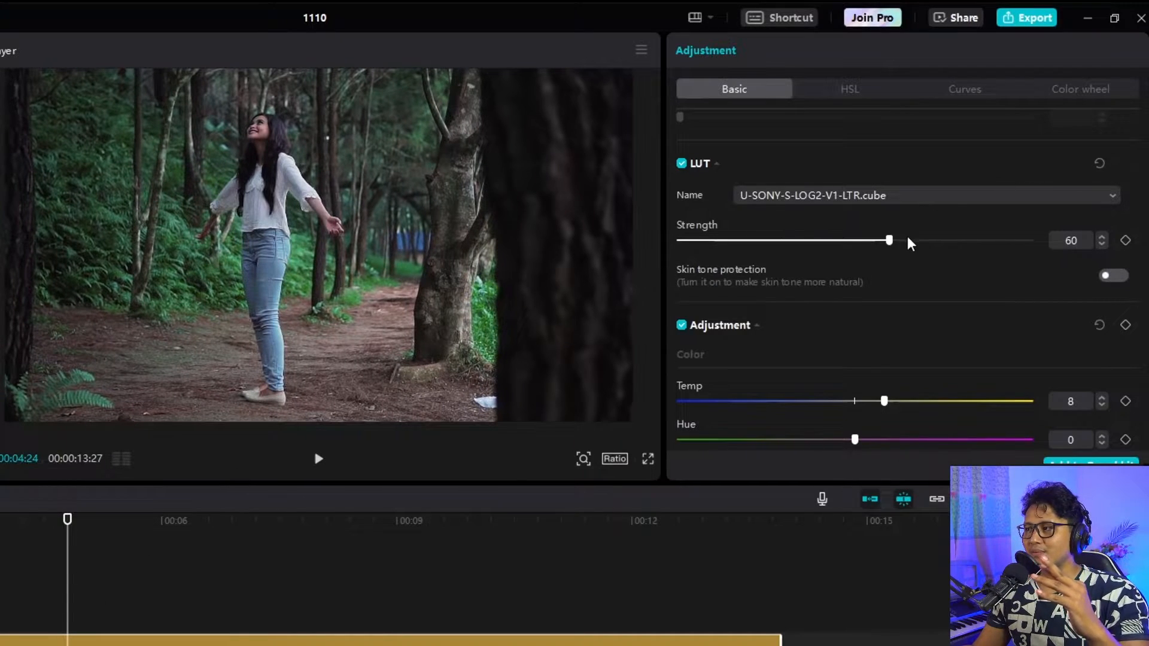
pyautogui.moveTo(890, 241); pyautogui.dragTo(1017, 241)
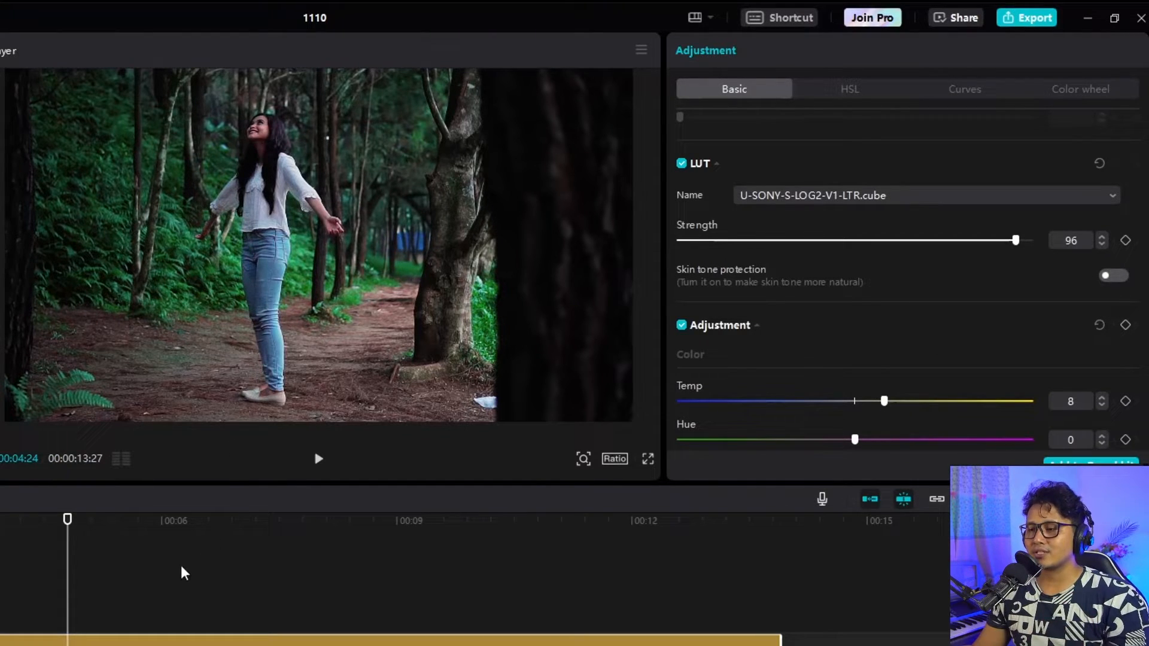
pyautogui.moveTo(289, 522); pyautogui.dragTo(329, 528)
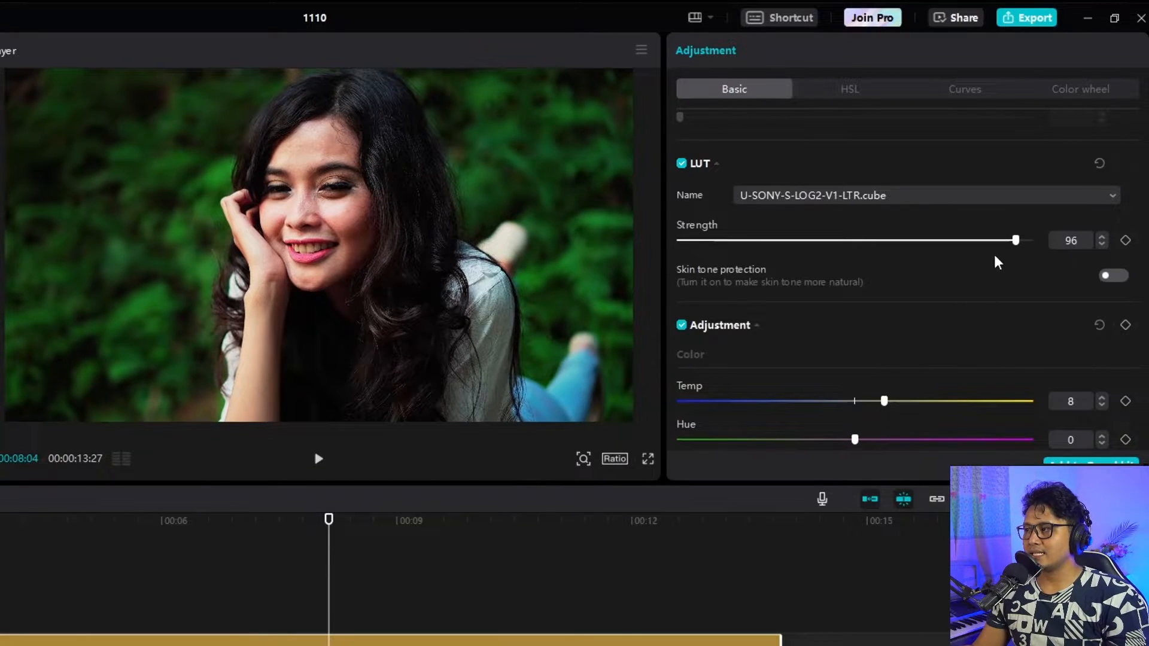
pyautogui.moveTo(1016, 240); pyautogui.dragTo(837, 251)
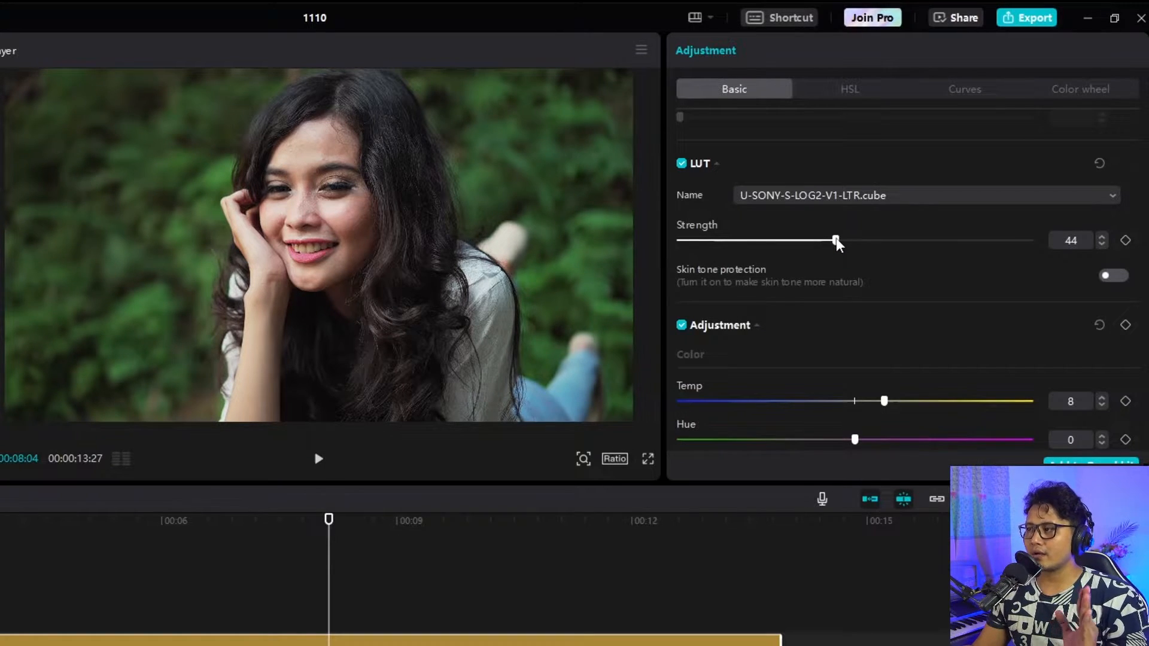
pyautogui.moveTo(837, 242); pyautogui.dragTo(1018, 240)
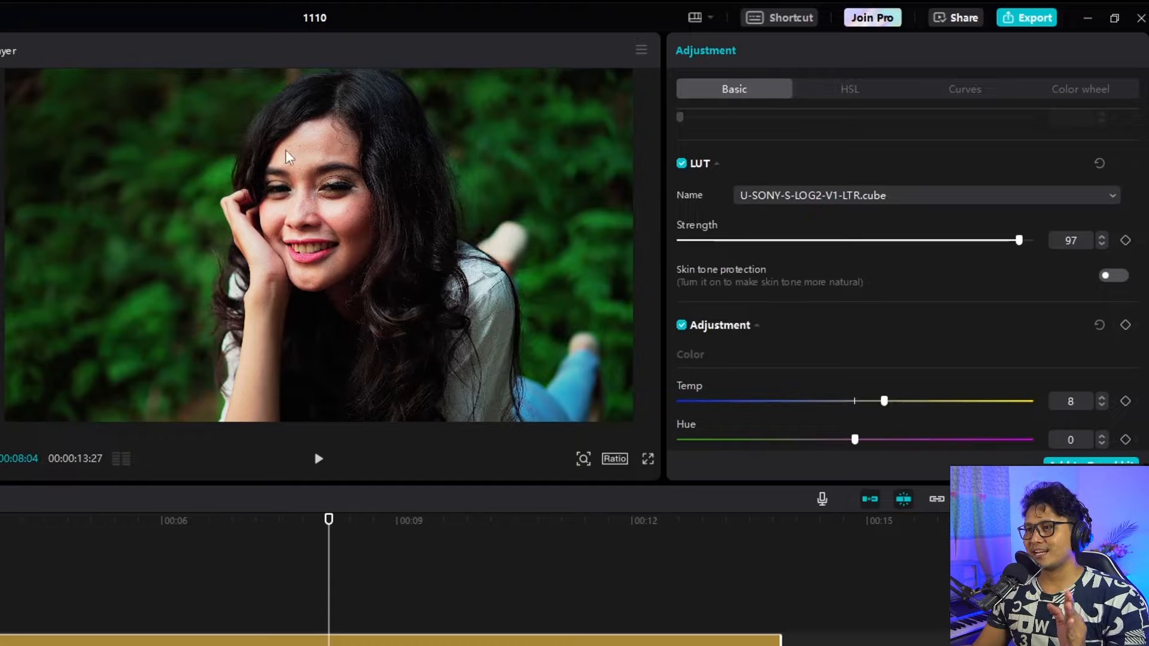
# Switch skin tone protection on and off to compare the face colors, and leave it turned on
pyautogui.click(1114, 277)
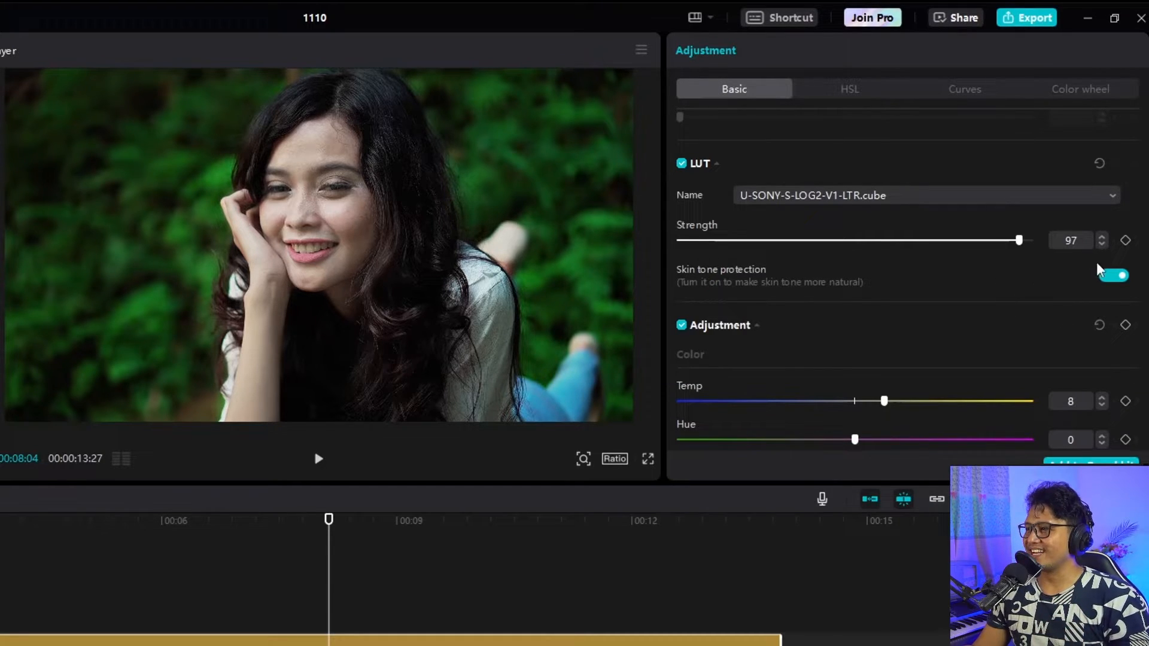
pyautogui.click(1113, 276)
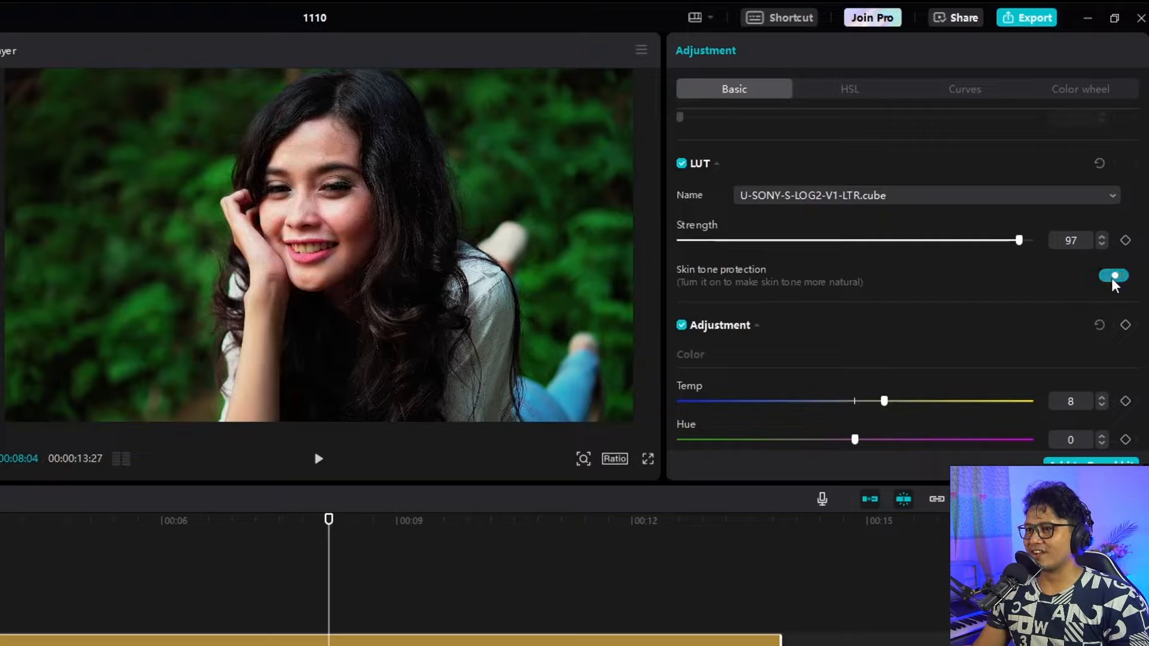
pyautogui.click(1112, 277)
pyautogui.click(1113, 277)
pyautogui.click(1113, 277)
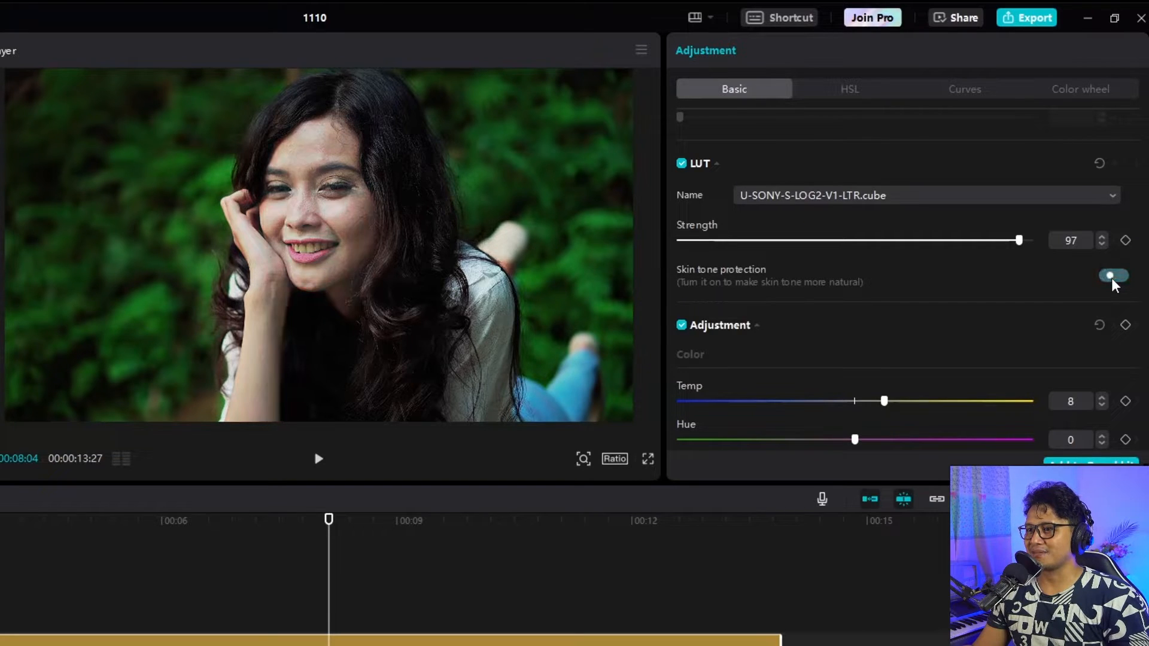
pyautogui.click(1113, 276)
pyautogui.click(1112, 276)
pyautogui.click(1113, 275)
# Preview more frames of clip C0220.MP4 and compare the skin with skin tone protection off and on
pyautogui.moveTo(329, 519); pyautogui.dragTo(452, 548)
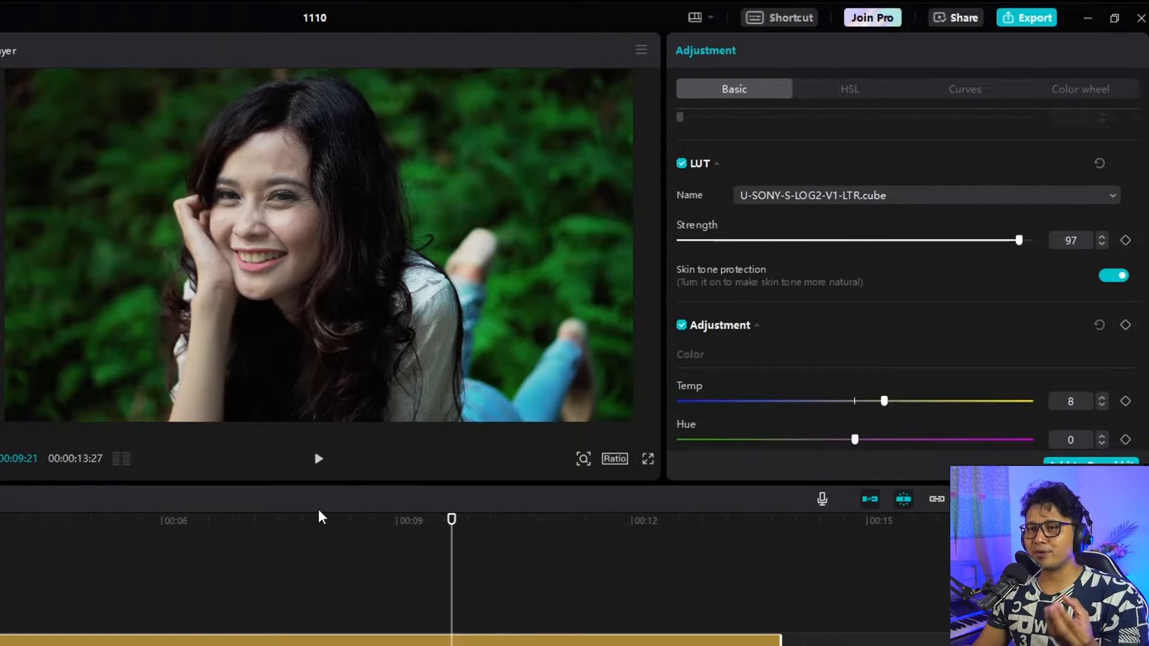
pyautogui.moveTo(321, 527); pyautogui.dragTo(518, 579)
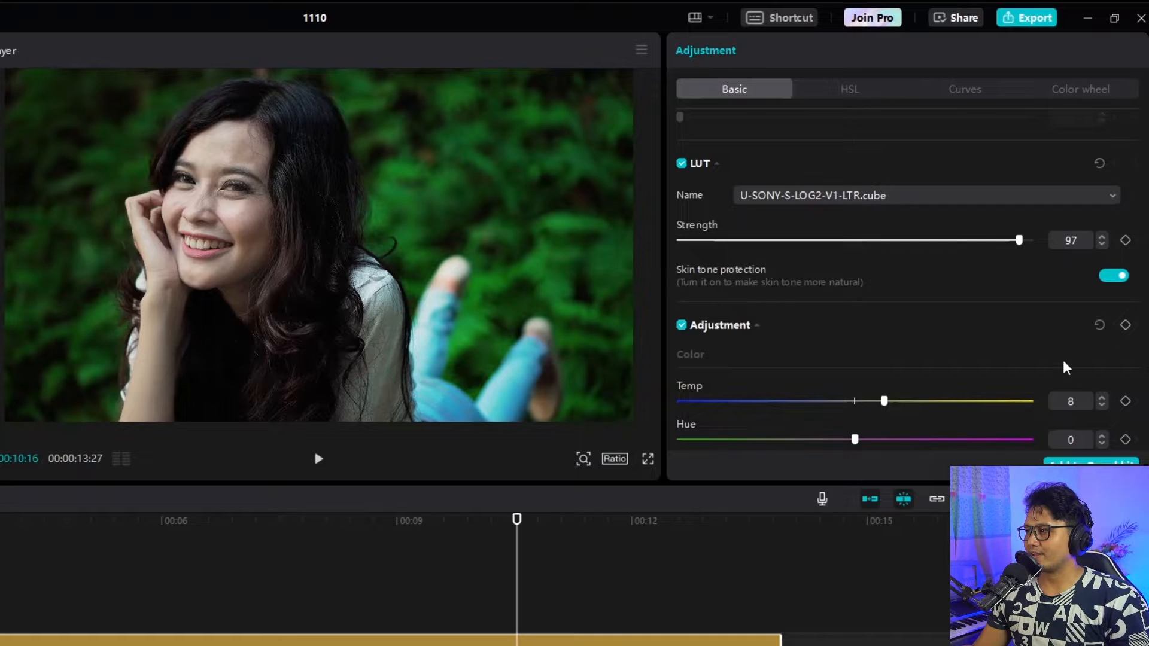
pyautogui.click(493, 538)
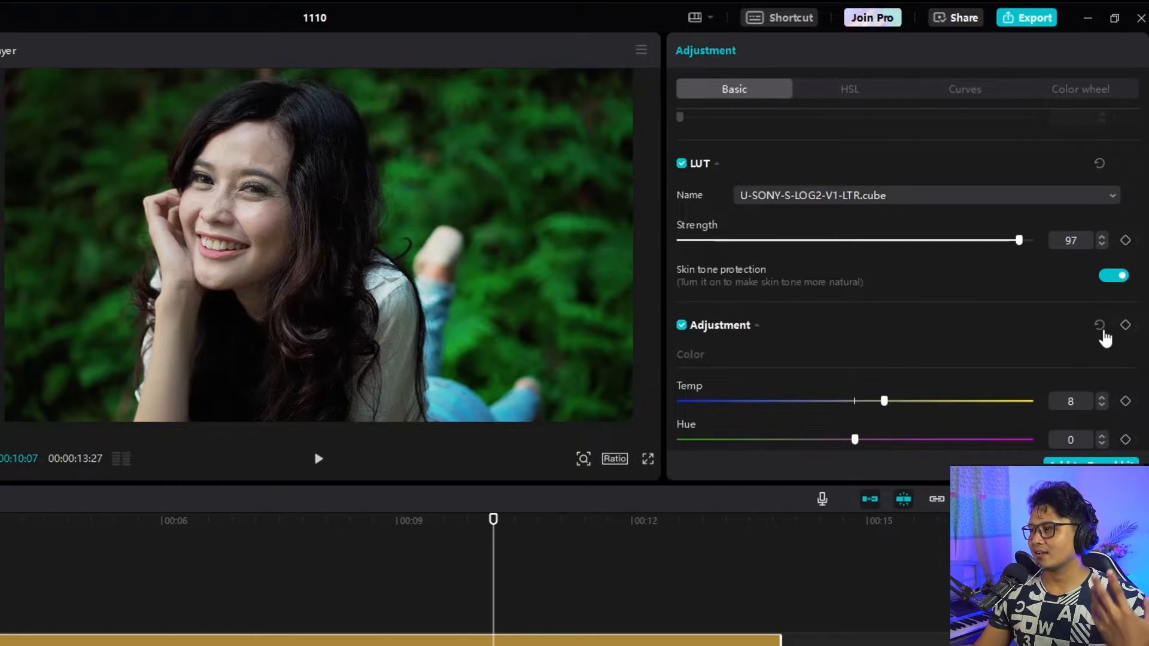
pyautogui.click(1112, 279)
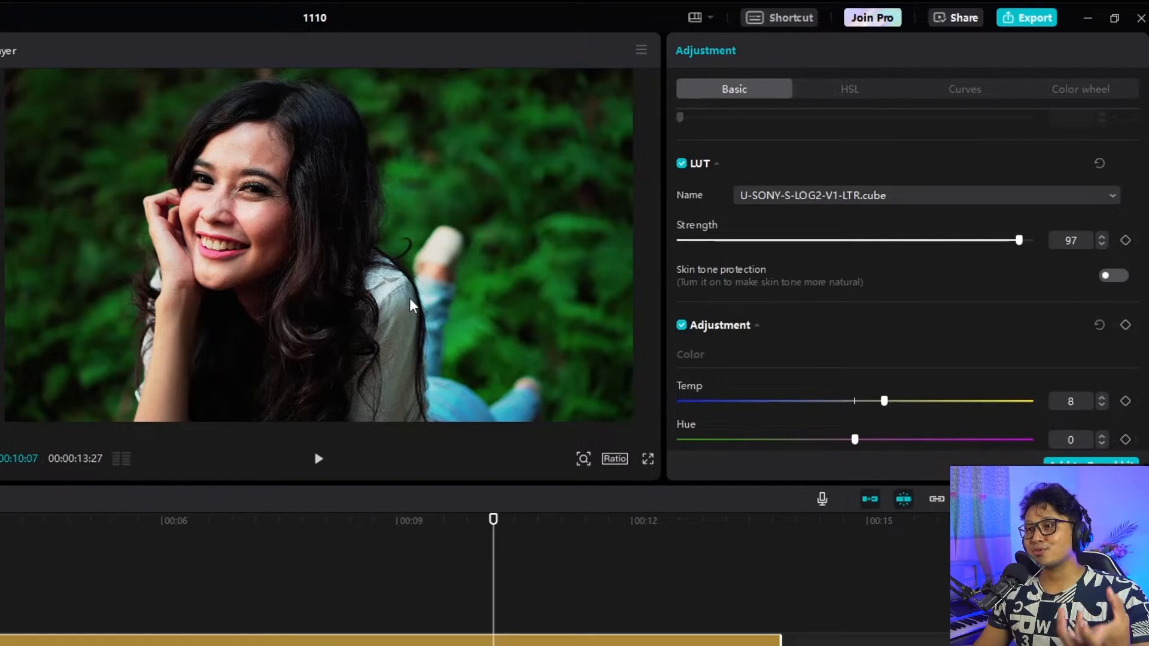
pyautogui.click(1119, 279)
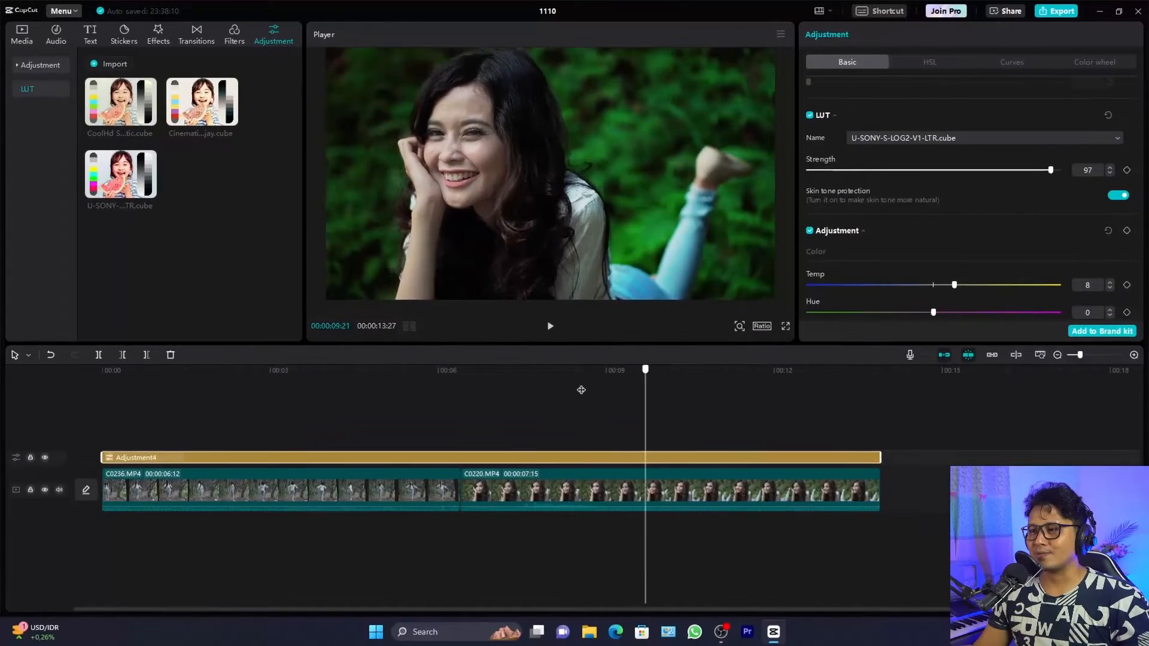
pyautogui.click(579, 389)
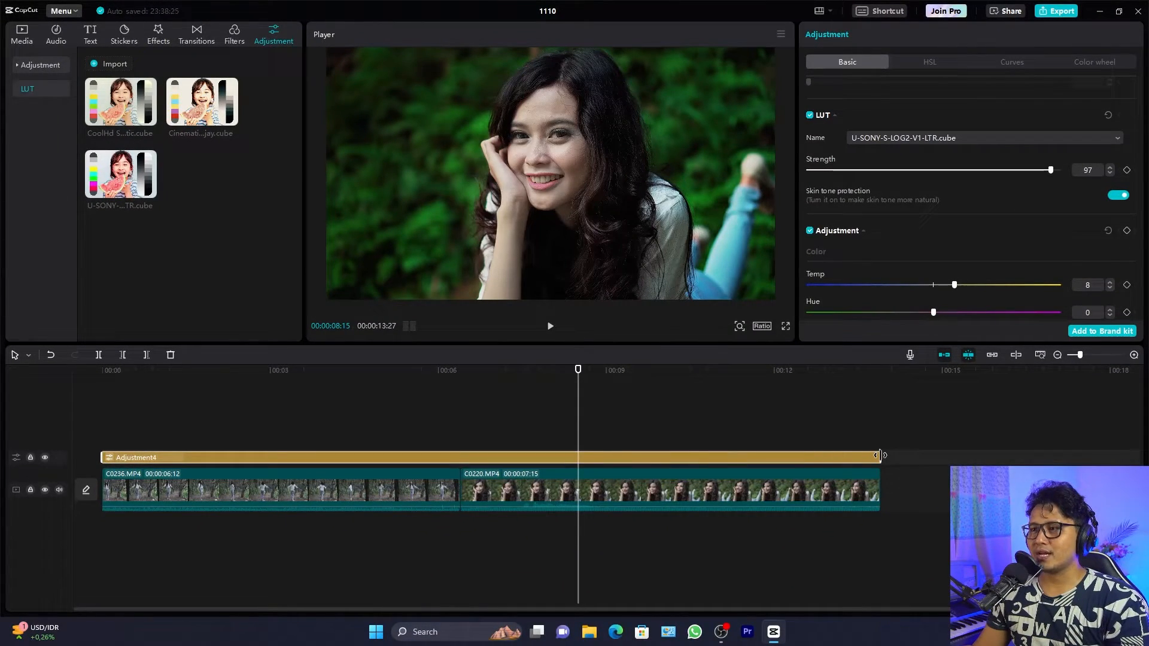
# Shorten the existing adjustment layer to the end of clip C0236.MP4 and place the Cinematic LUT 2 above the first half of clip C0220.MP4
pyautogui.moveTo(880, 456); pyautogui.dragTo(461, 459)
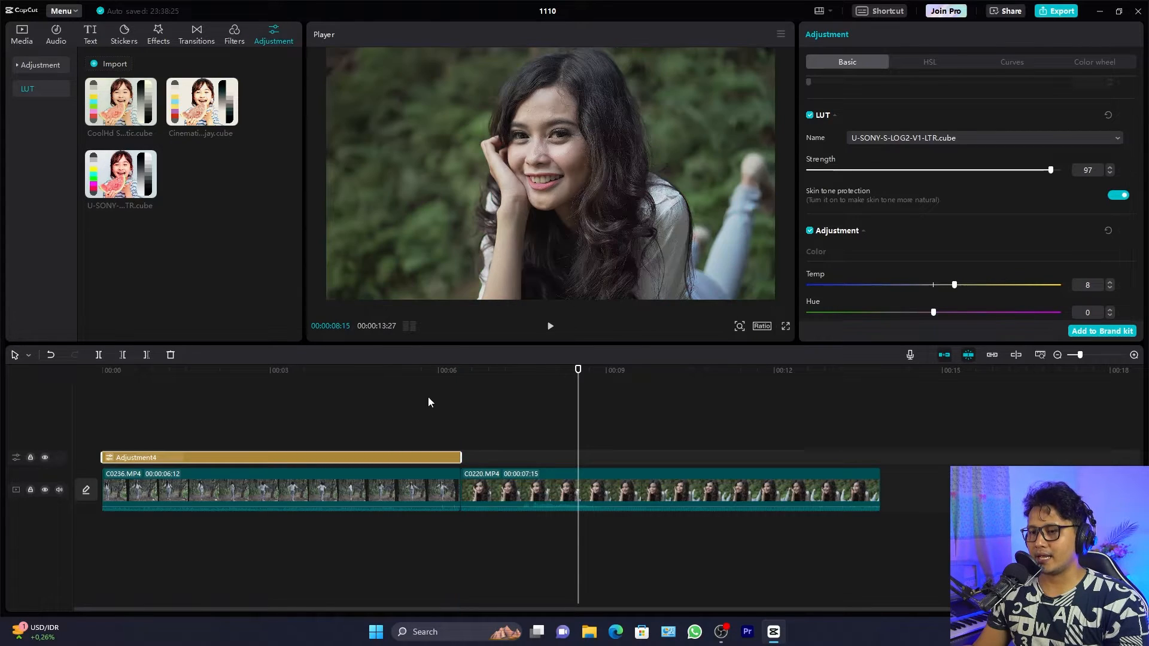
pyautogui.click(523, 370)
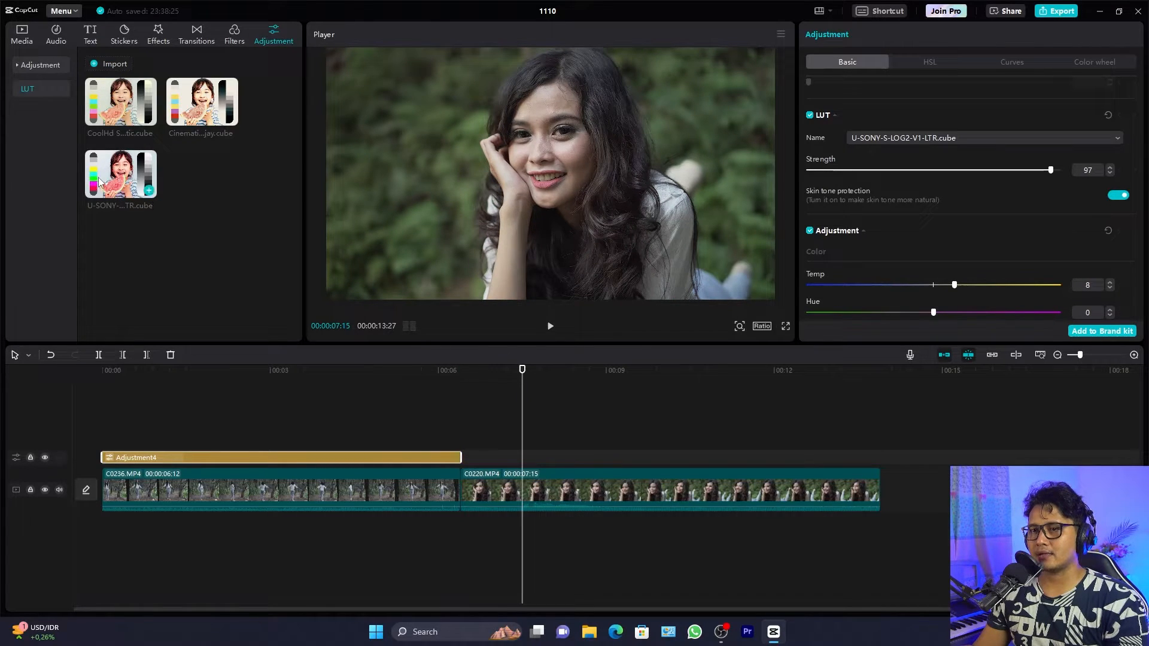
pyautogui.moveTo(122, 174); pyautogui.dragTo(505, 457)
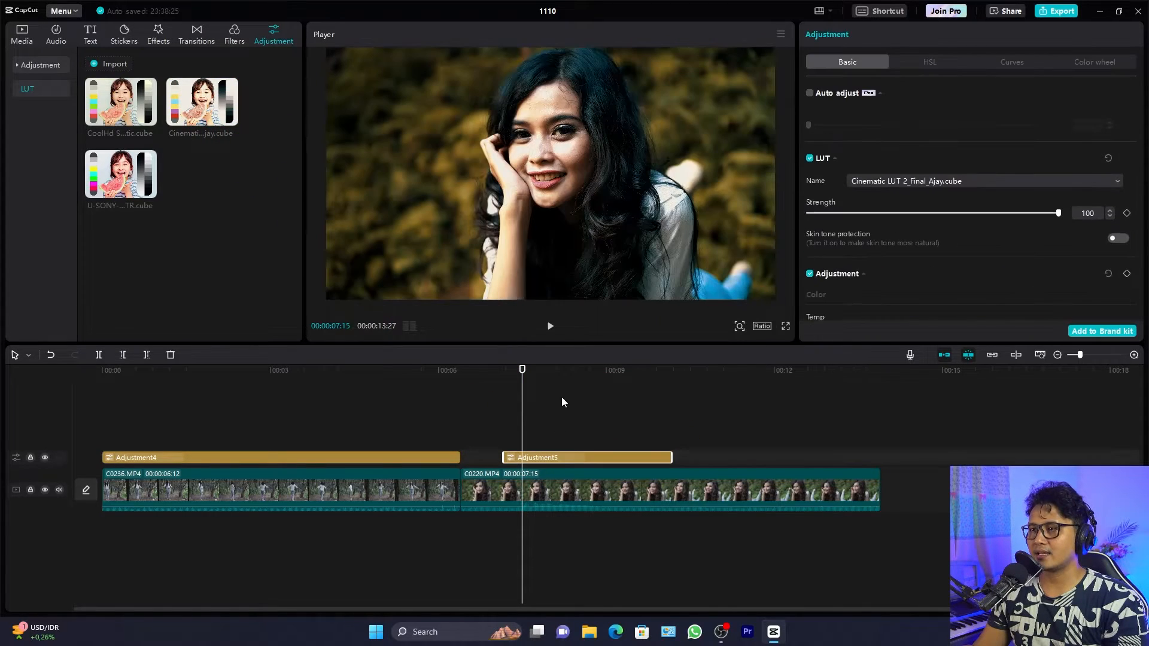
# Extend the Cinematic LUT 2 adjustment layer at both ends so it spans nearly all of clip C0220.MP4, and preview the clip
pyautogui.moveTo(524, 367); pyautogui.dragTo(603, 386)
pyautogui.moveTo(672, 458); pyautogui.dragTo(832, 459)
pyautogui.moveTo(501, 460); pyautogui.dragTo(468, 458)
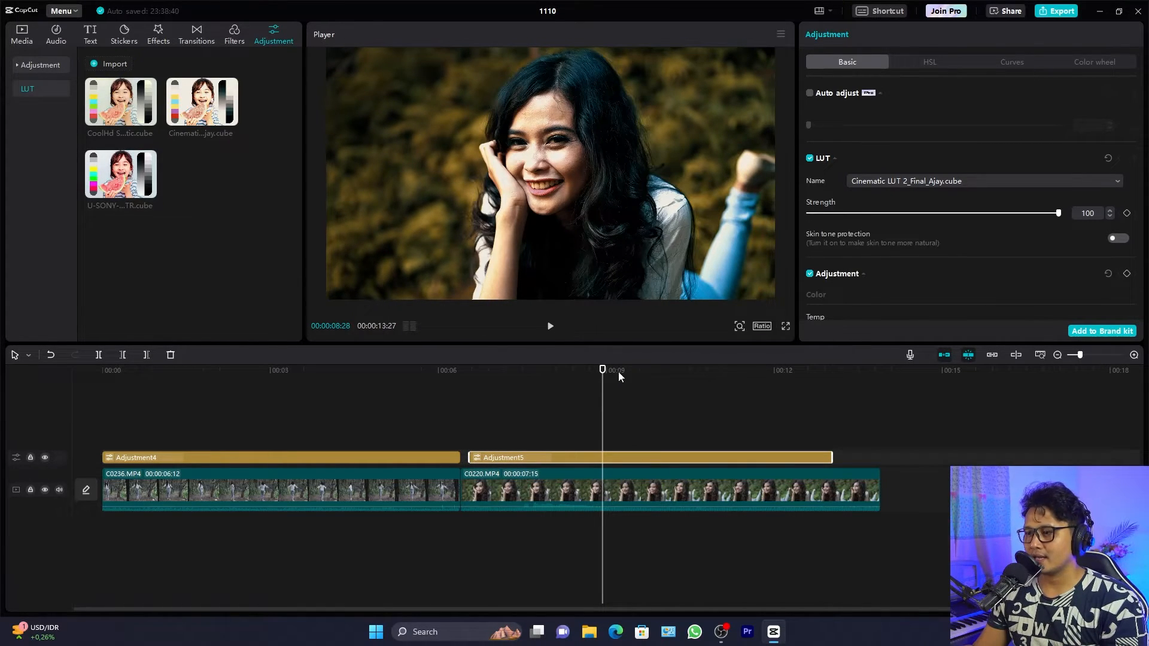
pyautogui.moveTo(619, 371); pyautogui.dragTo(877, 457)
pyautogui.moveTo(619, 382); pyautogui.dragTo(597, 374)
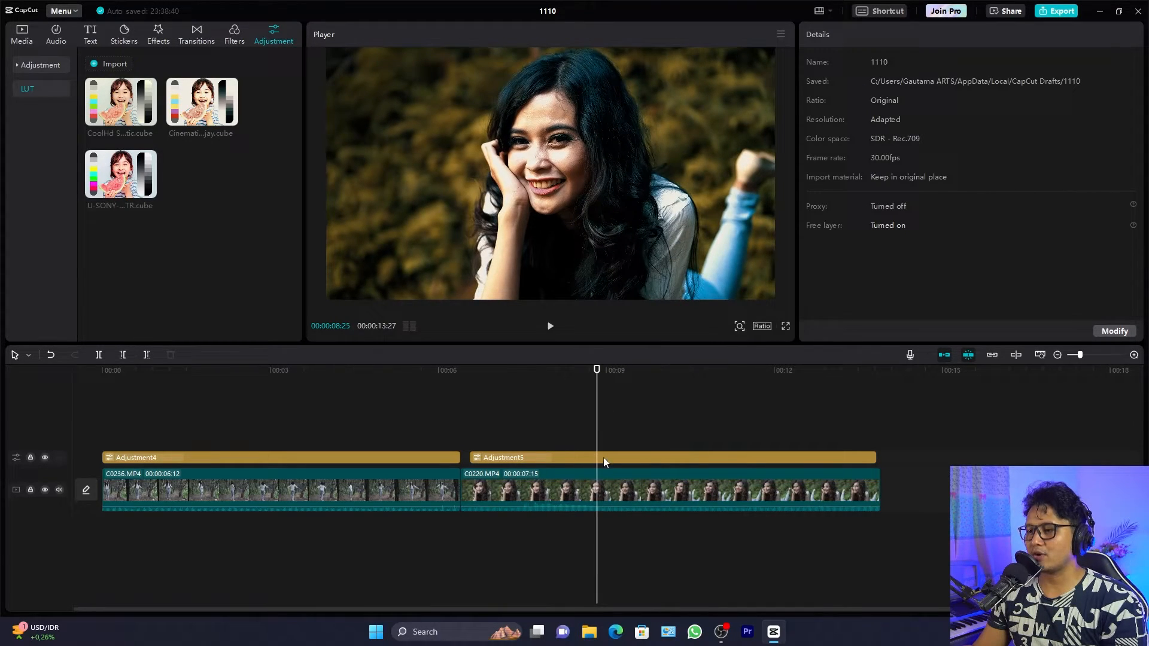
# Move the Cinematic LUT 2 layer to a track above the other adjustment layer, overlapping both clips, and preview frames of C0236.MP4
pyautogui.moveTo(603, 457); pyautogui.dragTo(452, 444)
pyautogui.click(317, 371)
pyautogui.moveTo(317, 372); pyautogui.dragTo(409, 378)
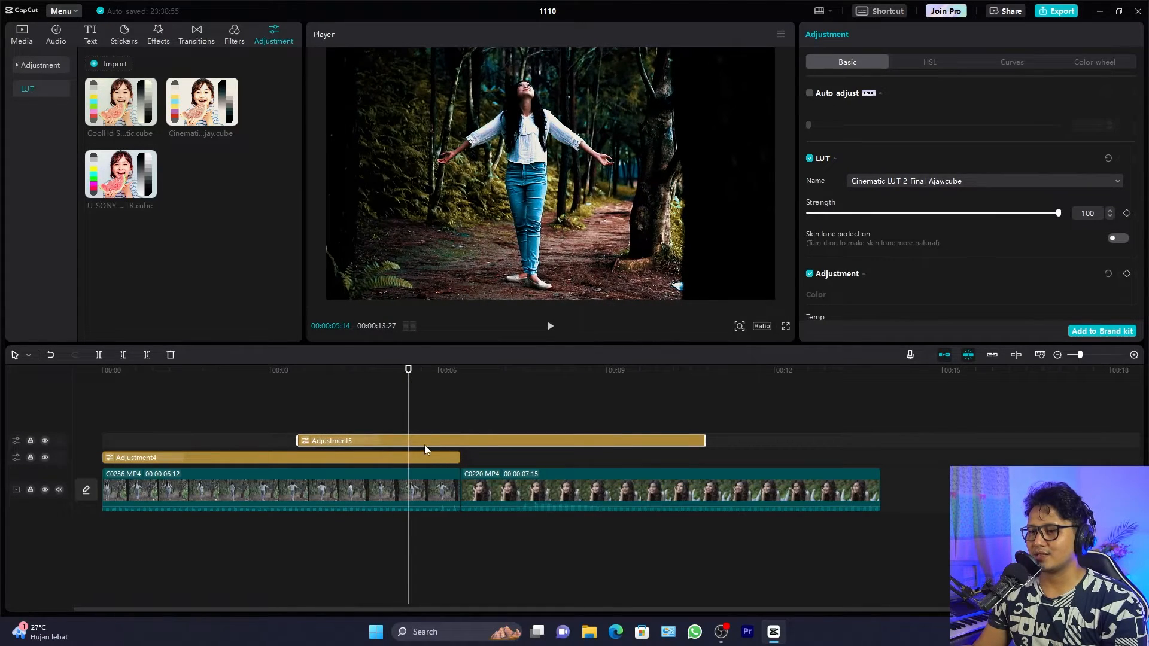
# Set the LUT strength to 45 for the Cinematic LUT 2 layer and to 47 for the U-SONY-S-LOG2 layer
pyautogui.moveTo(1054, 214); pyautogui.dragTo(881, 220)
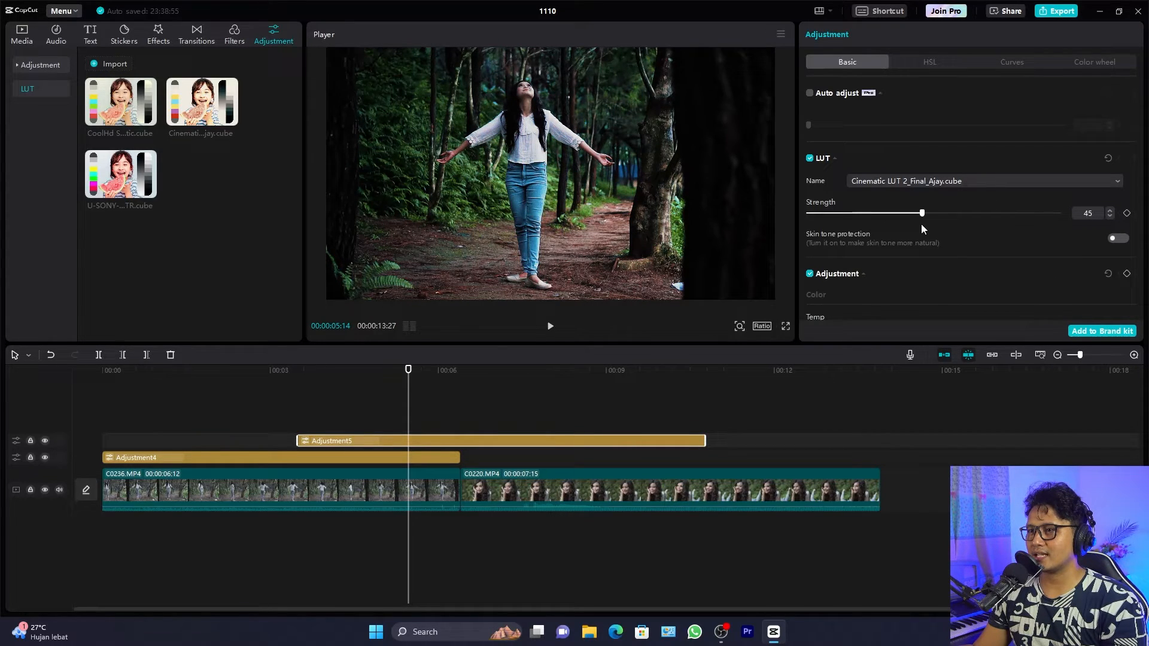
pyautogui.click(424, 460)
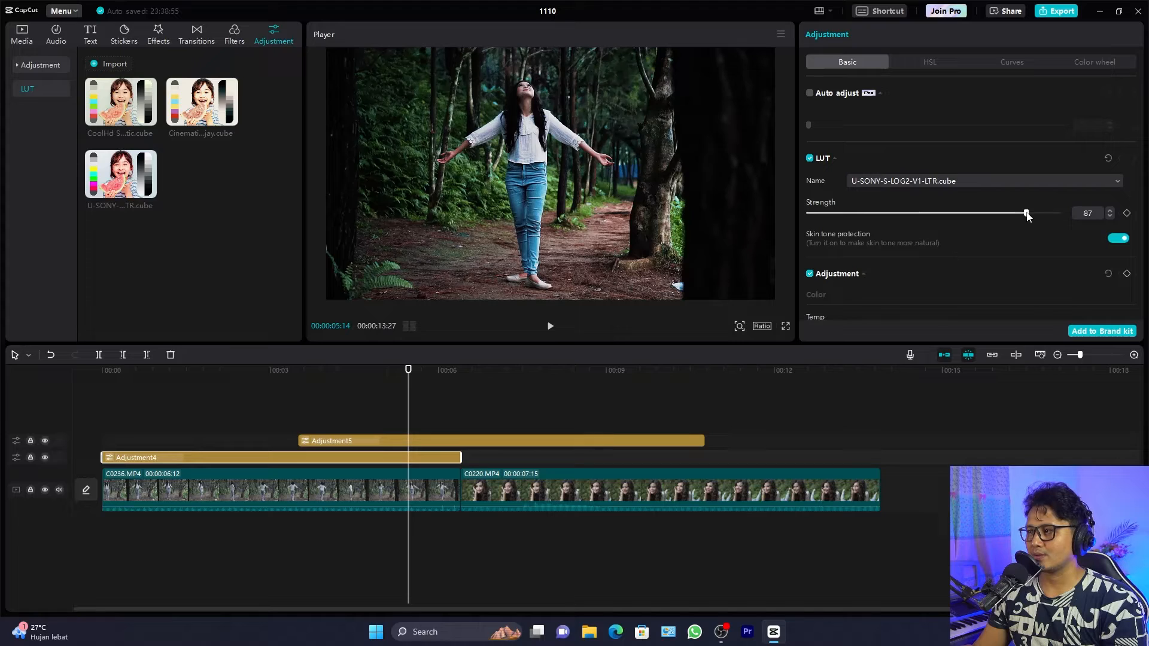
pyautogui.moveTo(1026, 216); pyautogui.dragTo(926, 219)
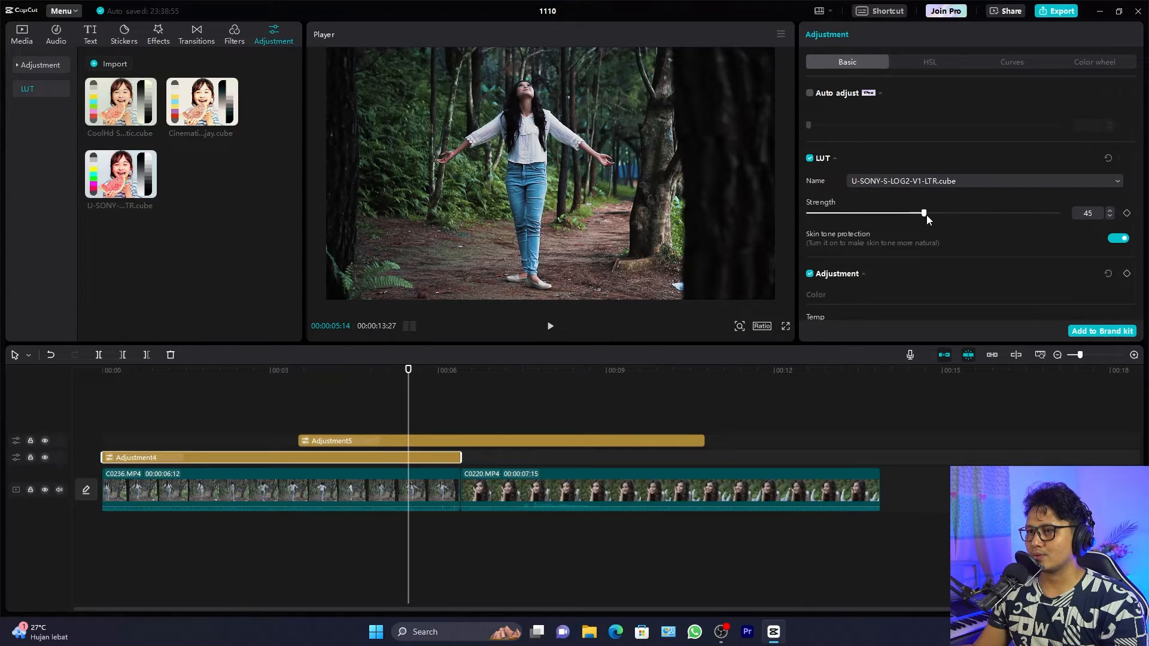
# Hide and show the upper adjustment track repeatedly to compare clip C0236.MP4 with and without the stacked Cinematic LUT 2
pyautogui.click(45, 441)
pyautogui.click(46, 441)
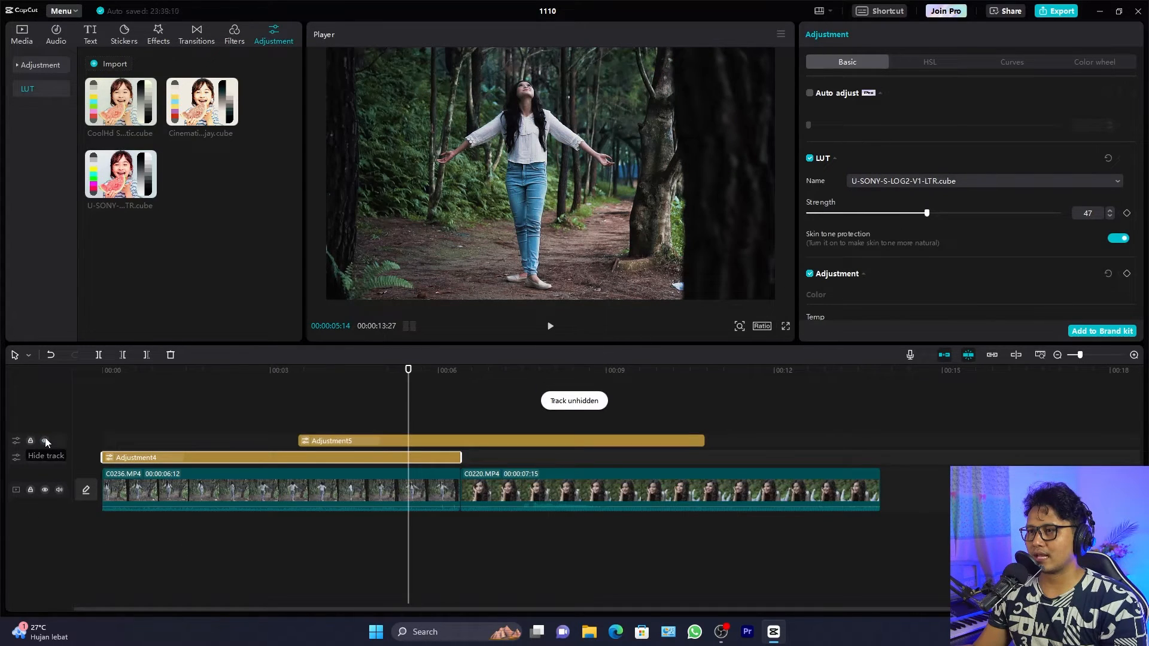
pyautogui.click(45, 441)
pyautogui.click(45, 441)
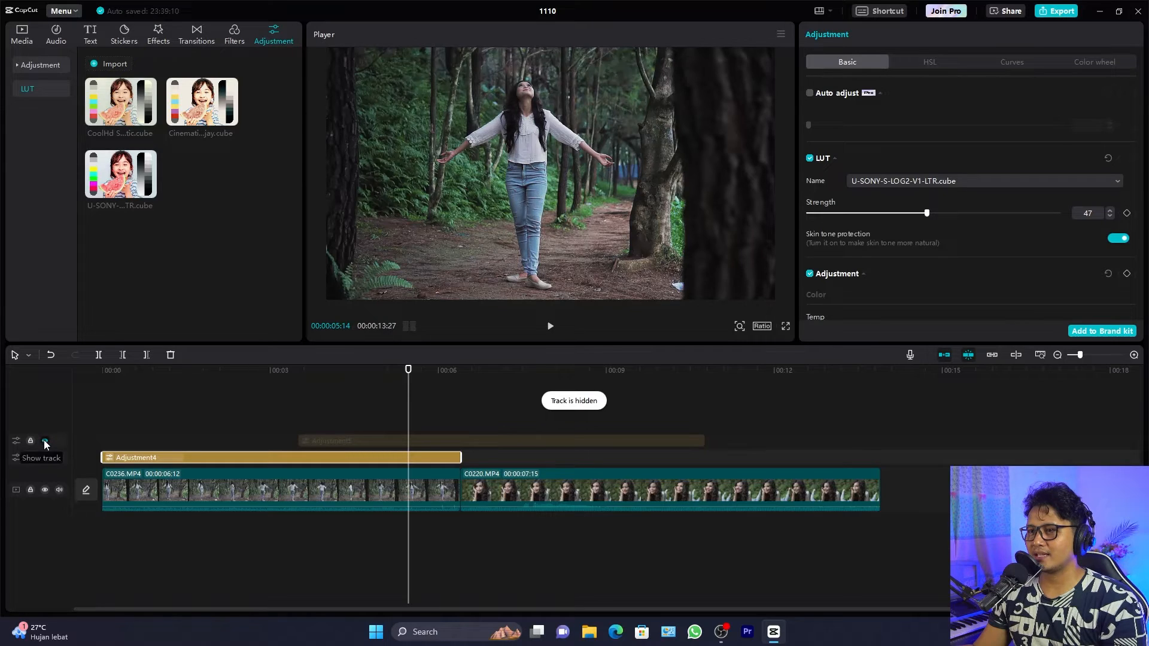
pyautogui.click(45, 441)
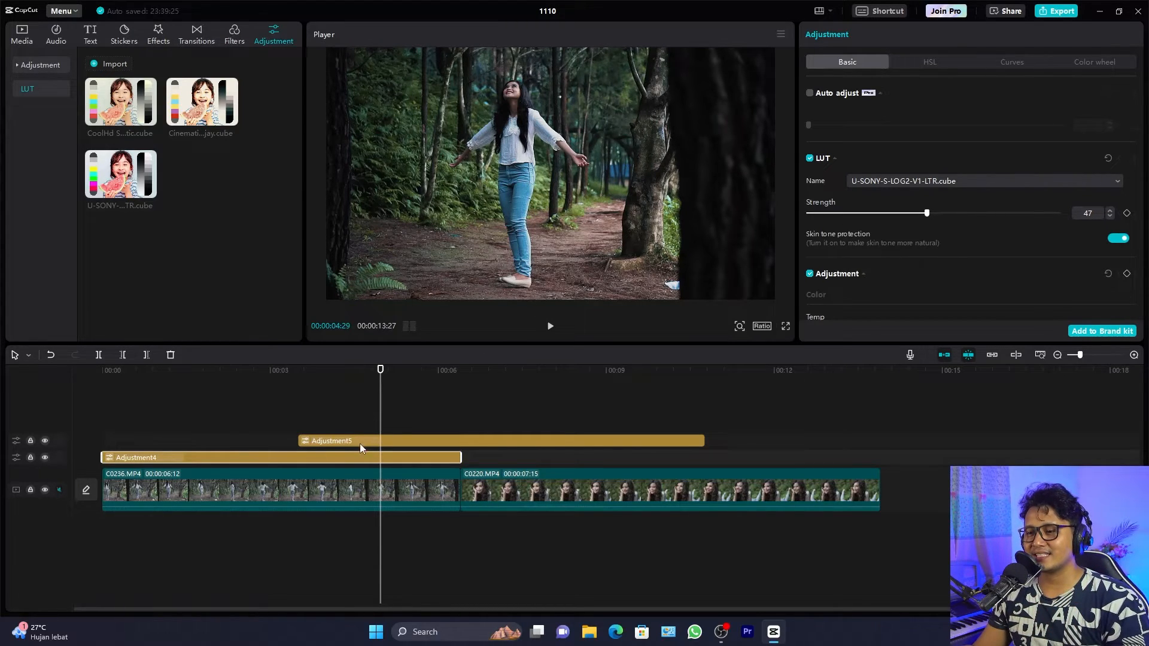
# Extend both stacked adjustment layers so each covers the full length of clips C0236.MP4 and C0220.MP4
pyautogui.click(375, 442)
pyautogui.press('Left')
pyautogui.press('Left')
pyautogui.press('Left')
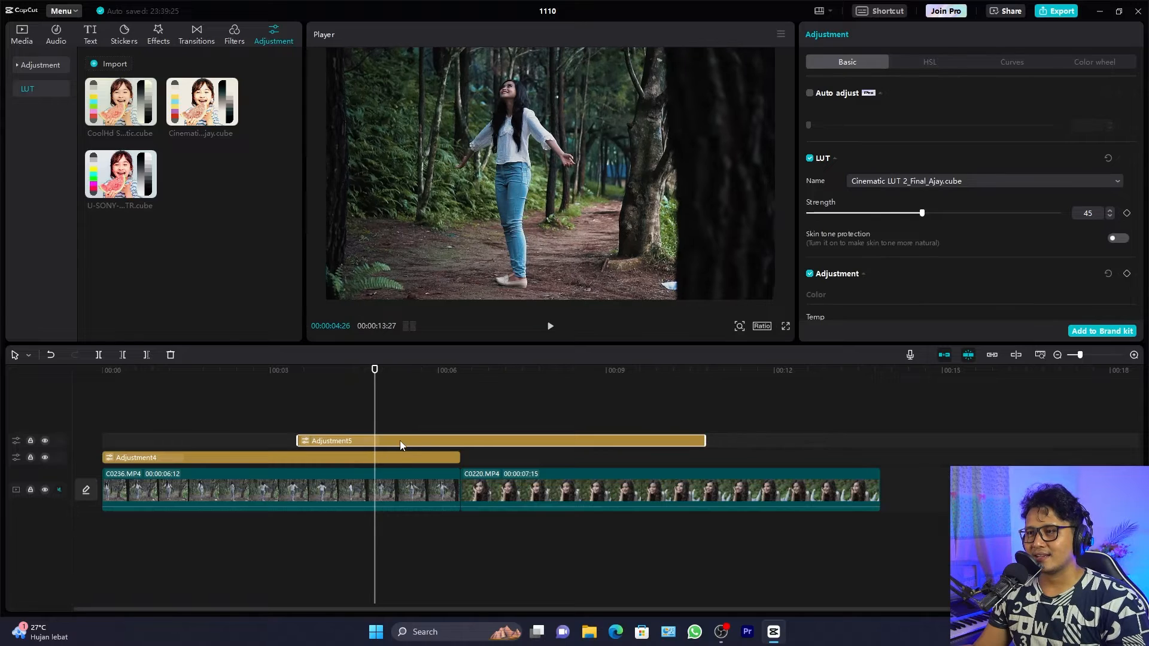
pyautogui.click(395, 455)
pyautogui.moveTo(299, 440); pyautogui.dragTo(100, 440)
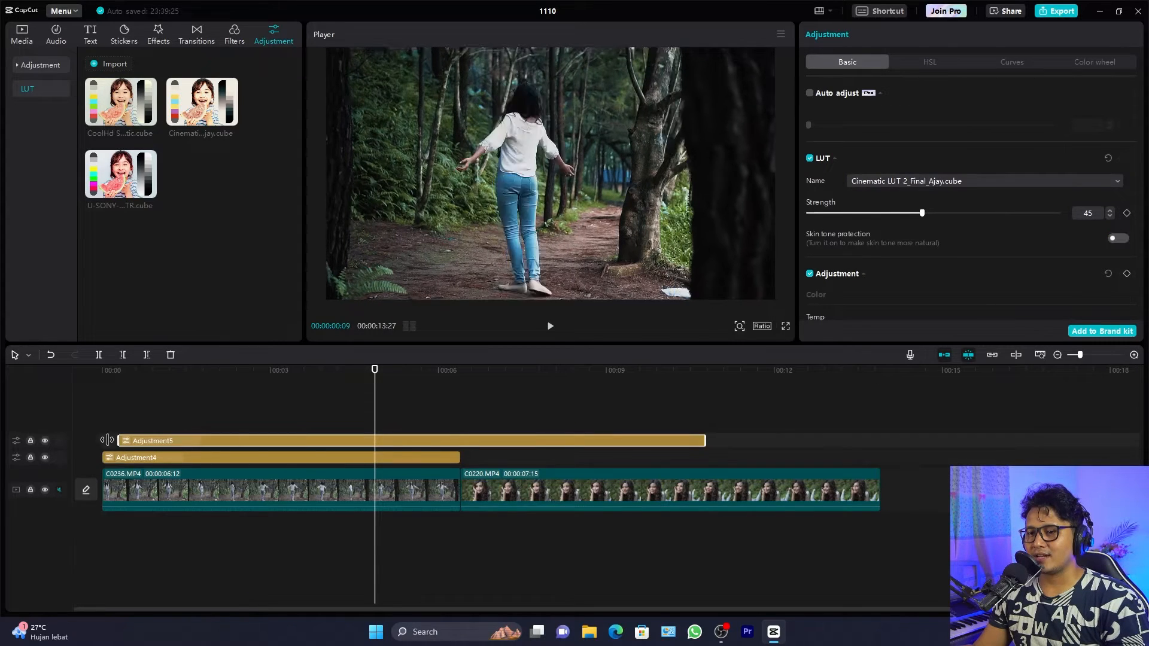
pyautogui.moveTo(705, 440); pyautogui.dragTo(880, 441)
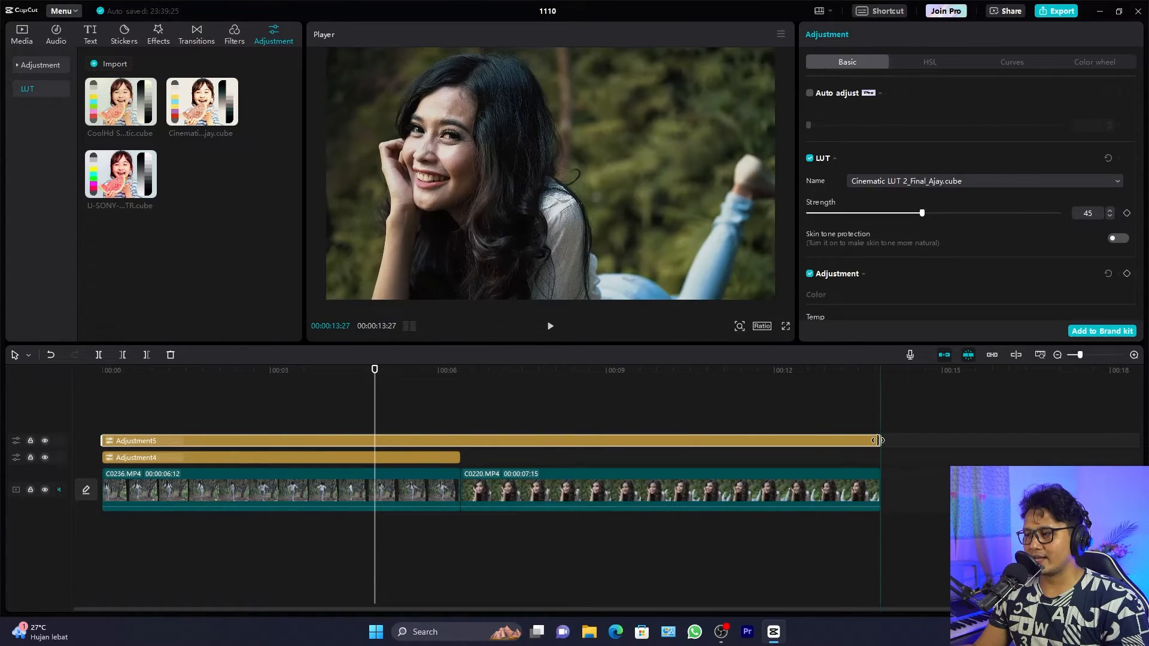
pyautogui.moveTo(459, 456); pyautogui.dragTo(880, 457)
# Preview frames of both clips with the two stacked LUTs, and play the graded video in full screen
pyautogui.click(465, 374)
pyautogui.moveTo(465, 375); pyautogui.dragTo(715, 419)
pyautogui.click(712, 372)
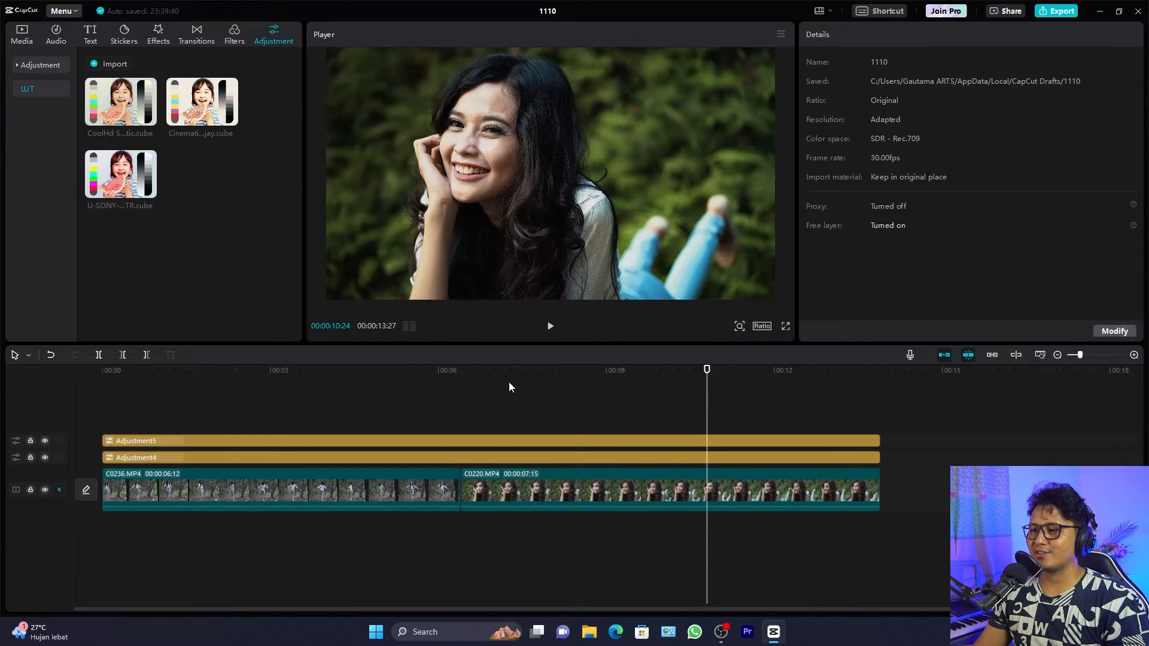
pyautogui.moveTo(506, 383); pyautogui.dragTo(392, 375)
pyautogui.click(552, 380)
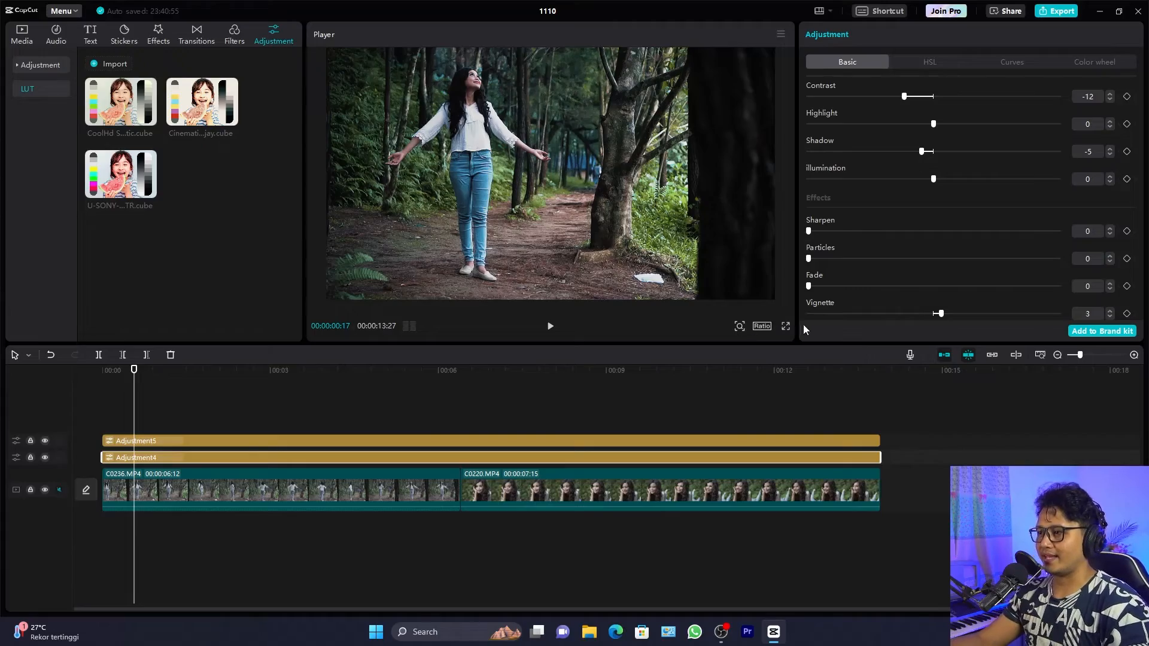
pyautogui.click(786, 327)
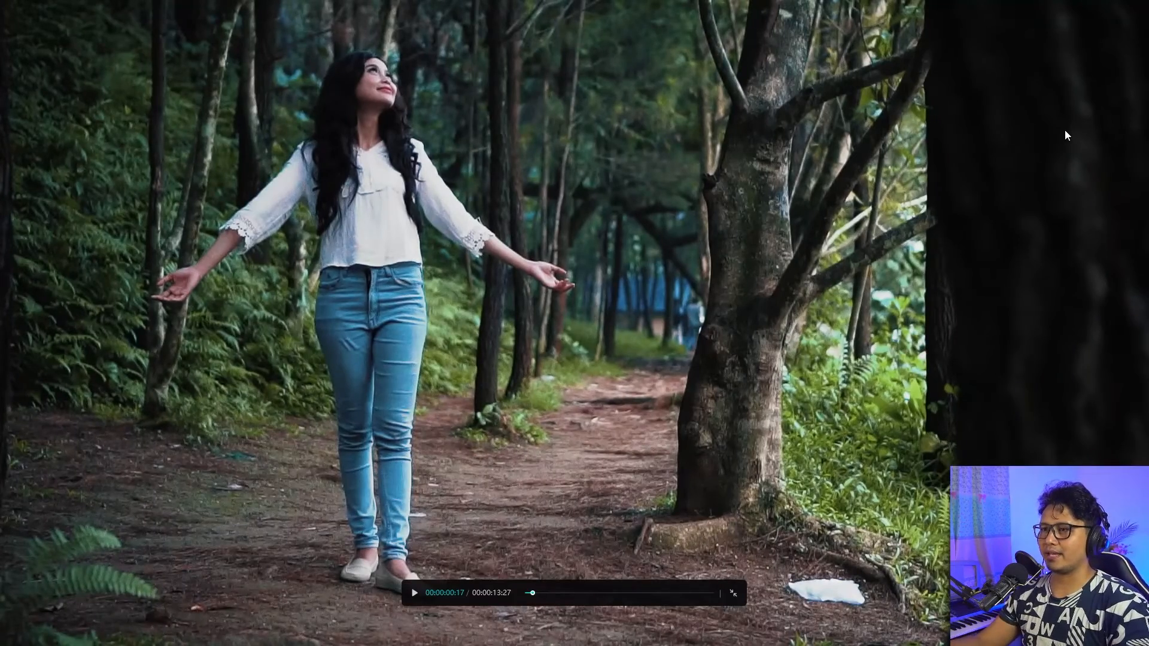
pyautogui.press('space')
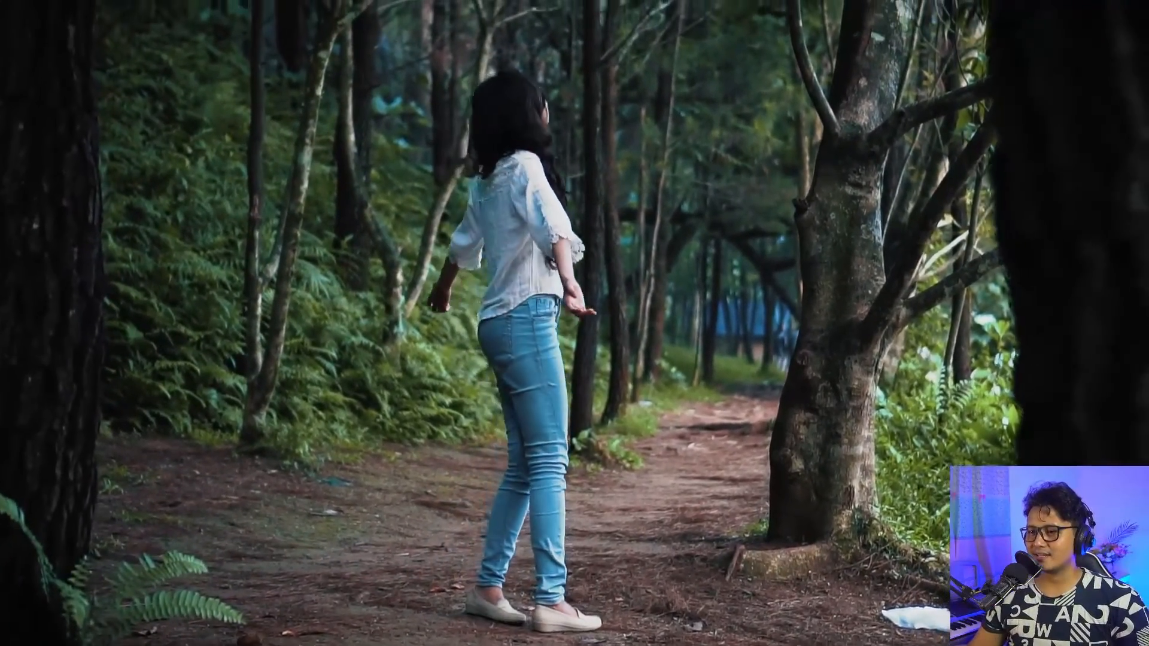